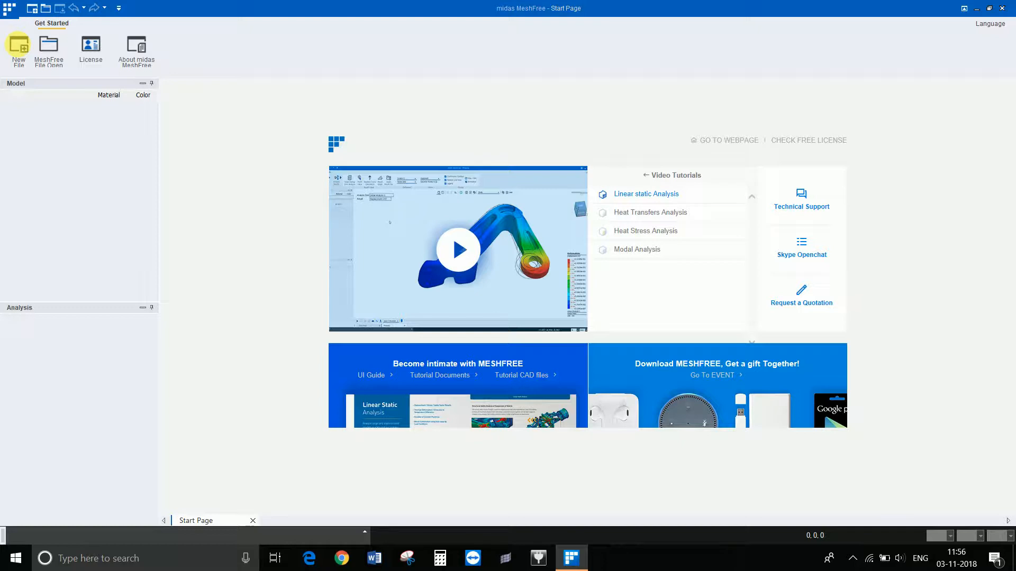
Create a new project and add a Linear Static analysis case named Linear Analysis-1
click(19, 45)
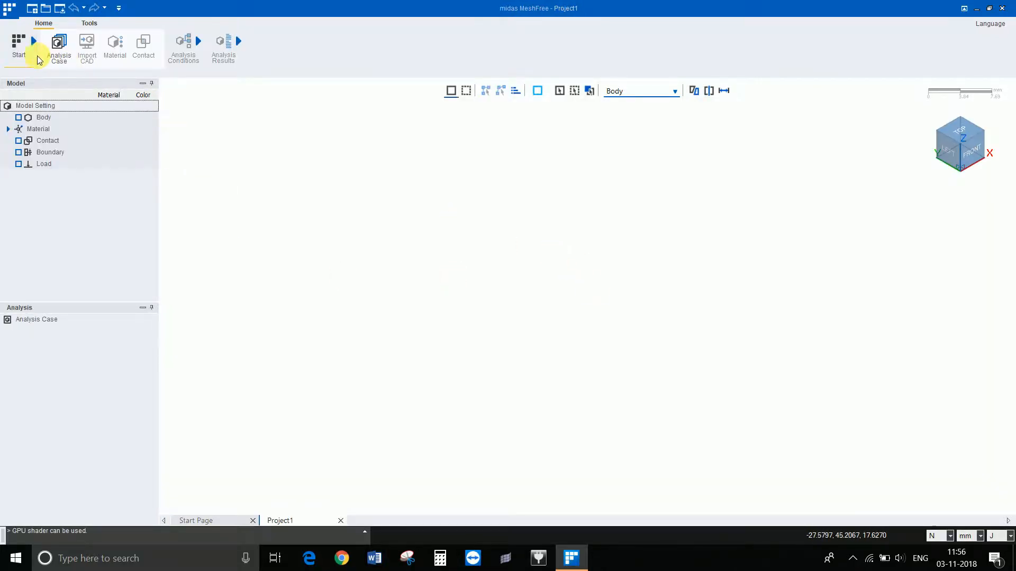
click(67, 59)
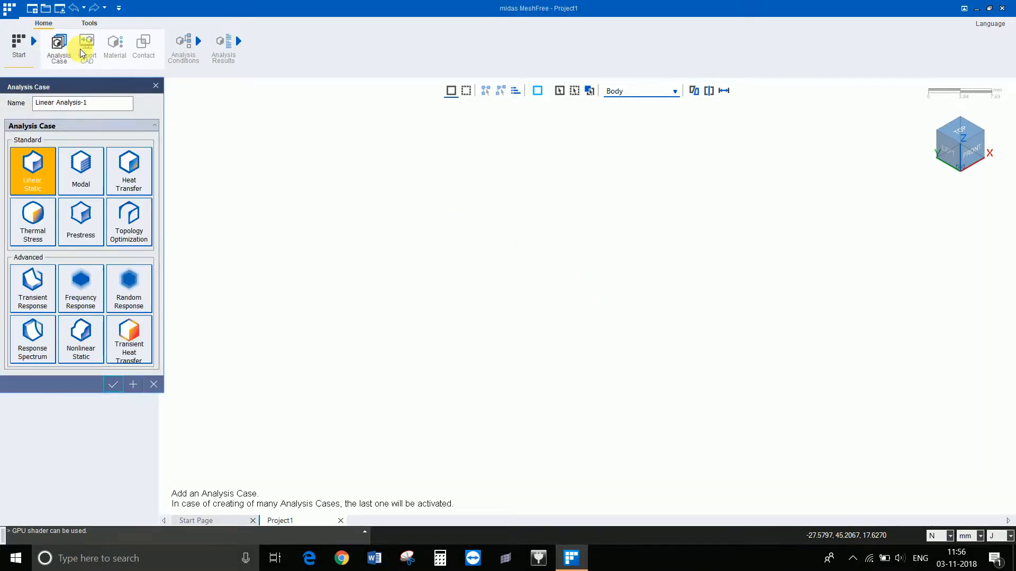
click(117, 389)
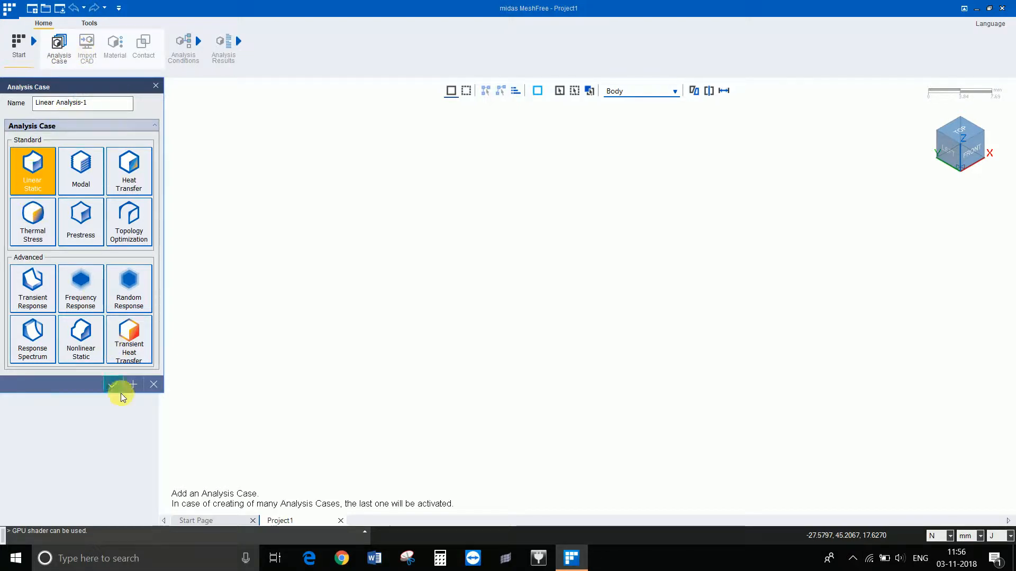
click(112, 385)
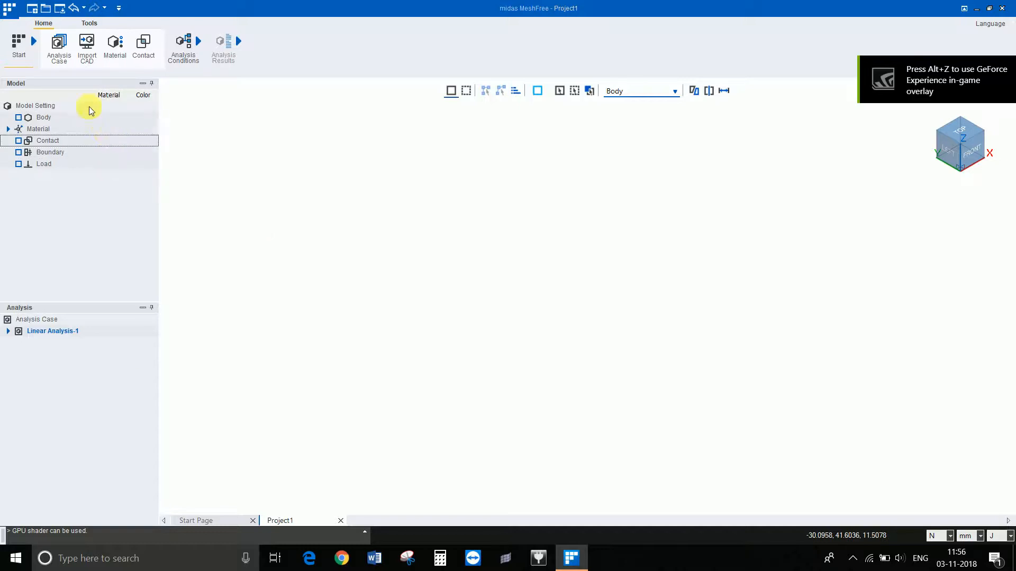
Import the CAD file levelling bracket.stp from the levelling bracket input folder, with contact face search and auto tolerance enabled
click(79, 56)
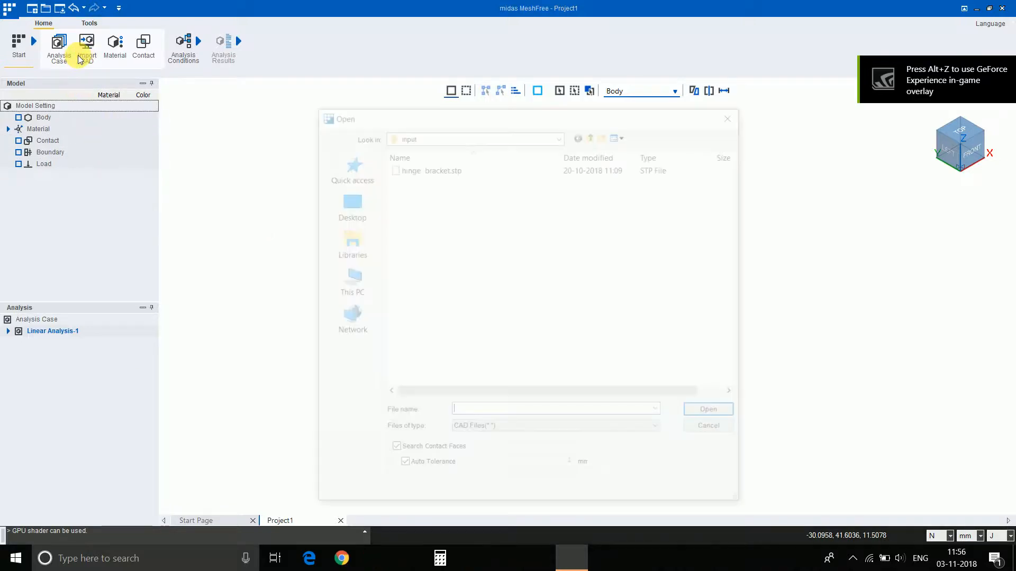
click(593, 134)
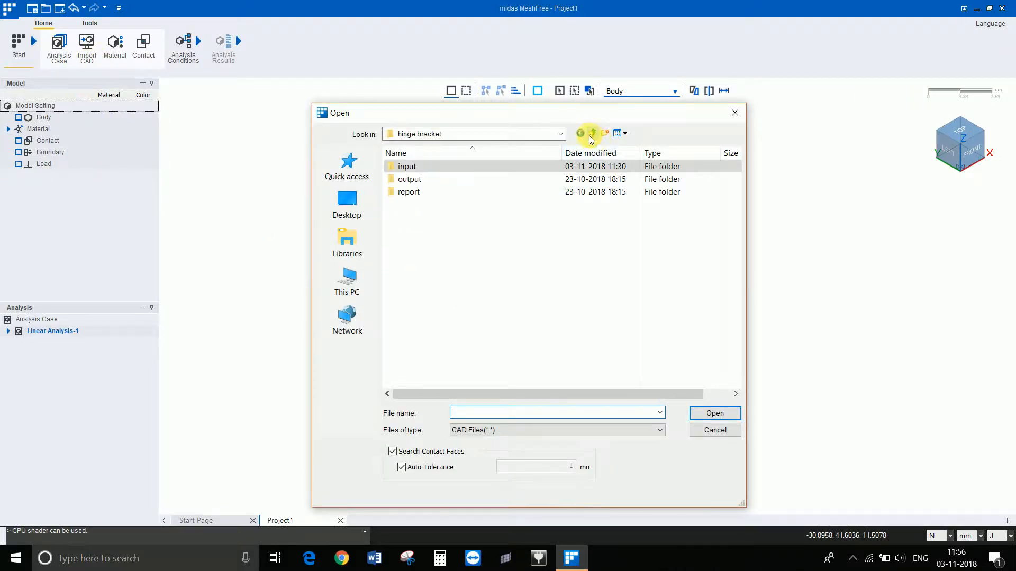
click(591, 134)
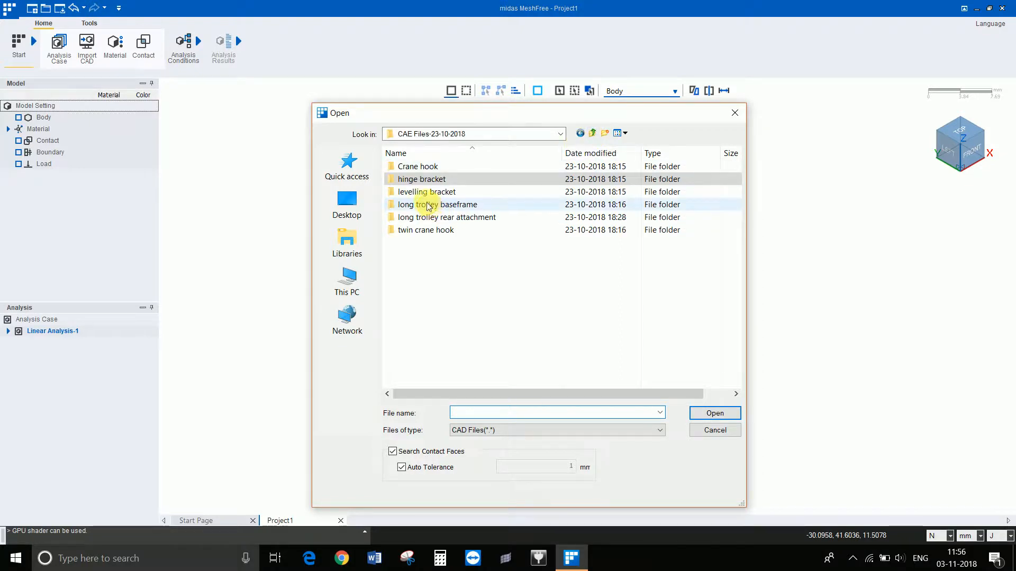
double_click(410, 192)
double_click(408, 168)
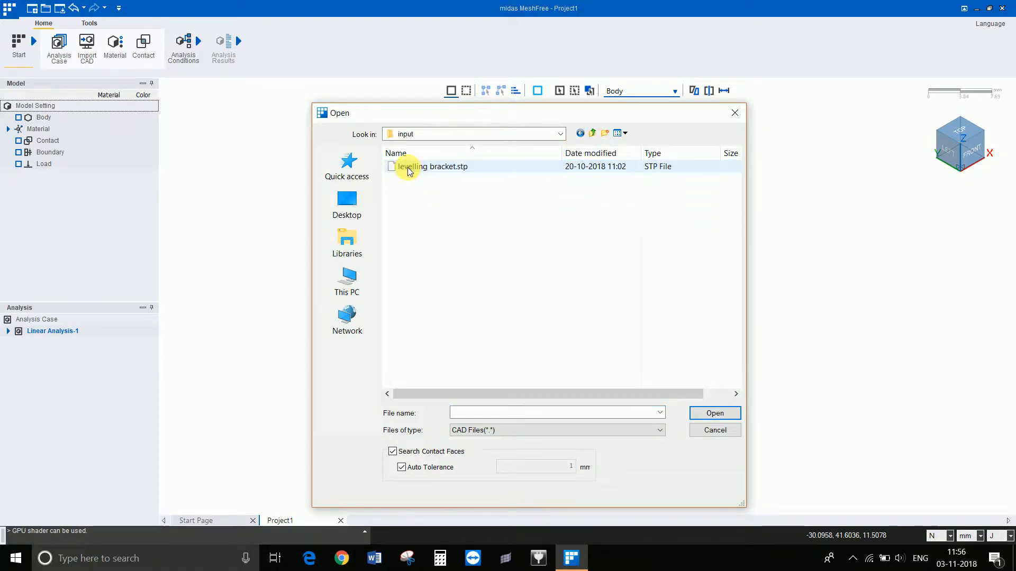
click(408, 167)
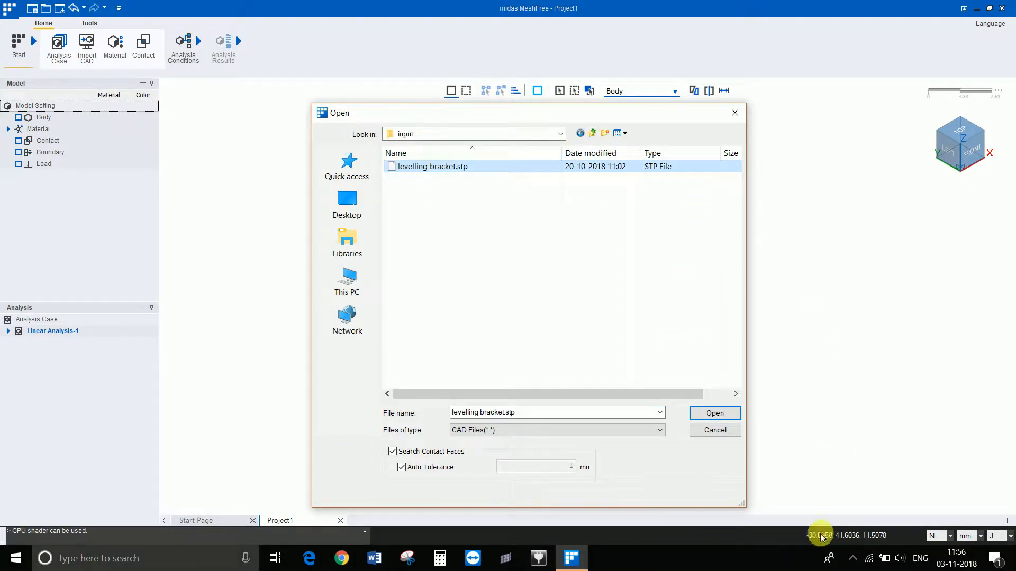
click(722, 417)
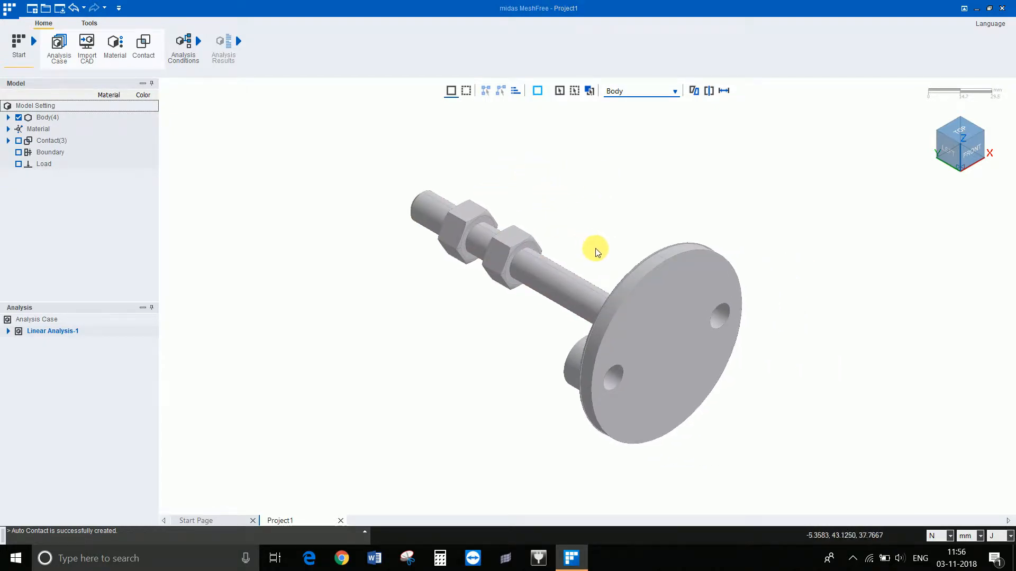
Examine the imported levelling bracket's stud, nuts and base from several viewing angles
mouse_move(657, 222)
middle_down()
mouse_move(728, 314)
mouse_move(610, 354)
mouse_move(447, 209)
mouse_move(510, 243)
mouse_move(512, 118)
mouse_move(564, 270)
middle_up()
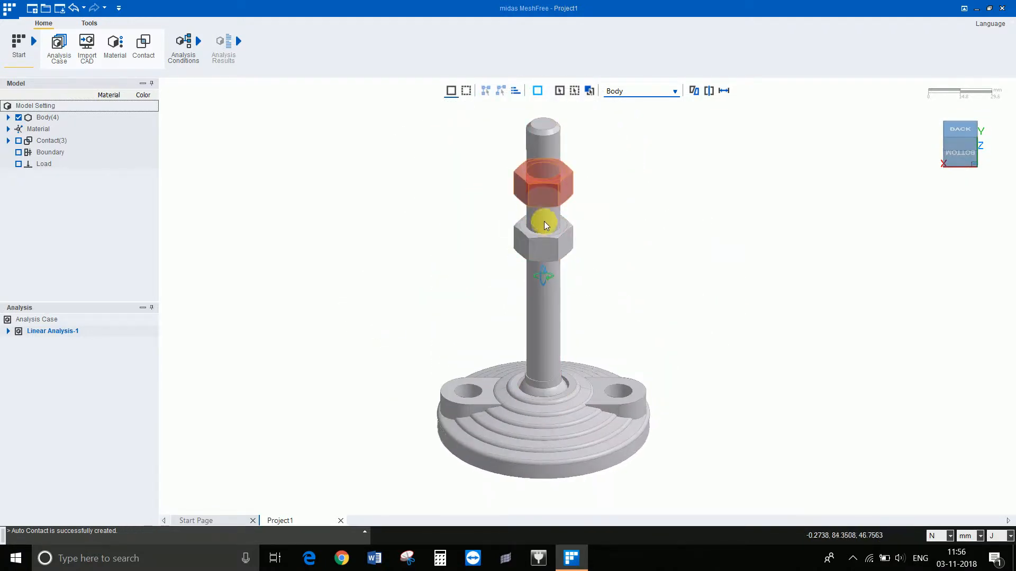
middle_drag(544, 221, 561, 316)
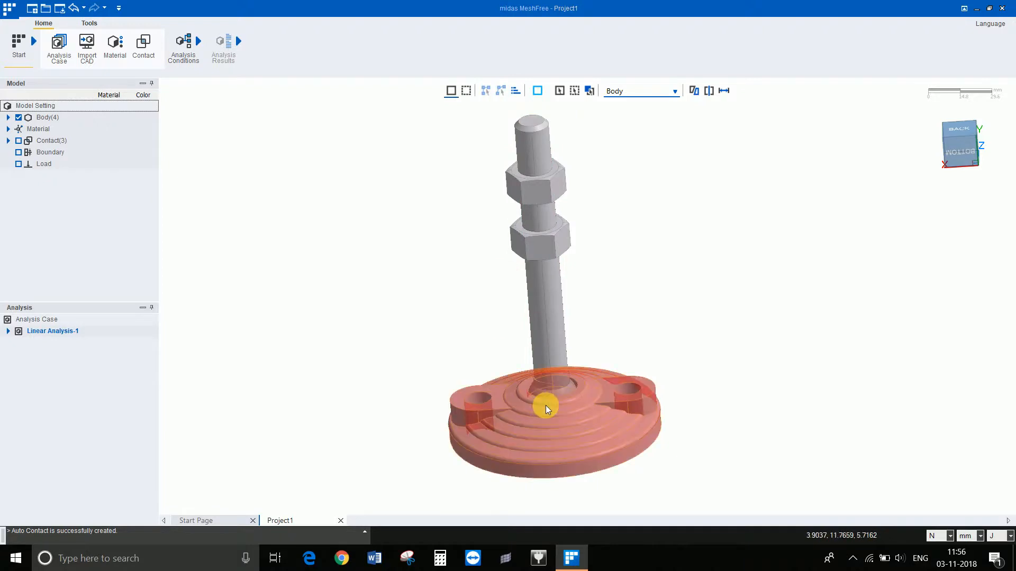
mouse_move(538, 367)
middle_down()
mouse_move(547, 367)
mouse_move(537, 350)
mouse_move(542, 370)
middle_up()
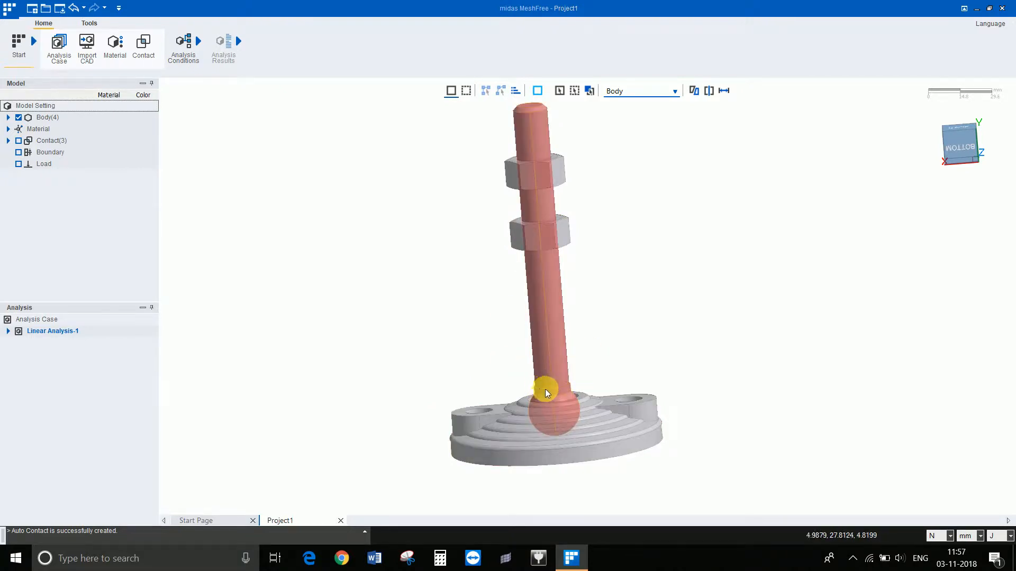
middle_drag(558, 385, 559, 349)
middle_drag(532, 216, 504, 296)
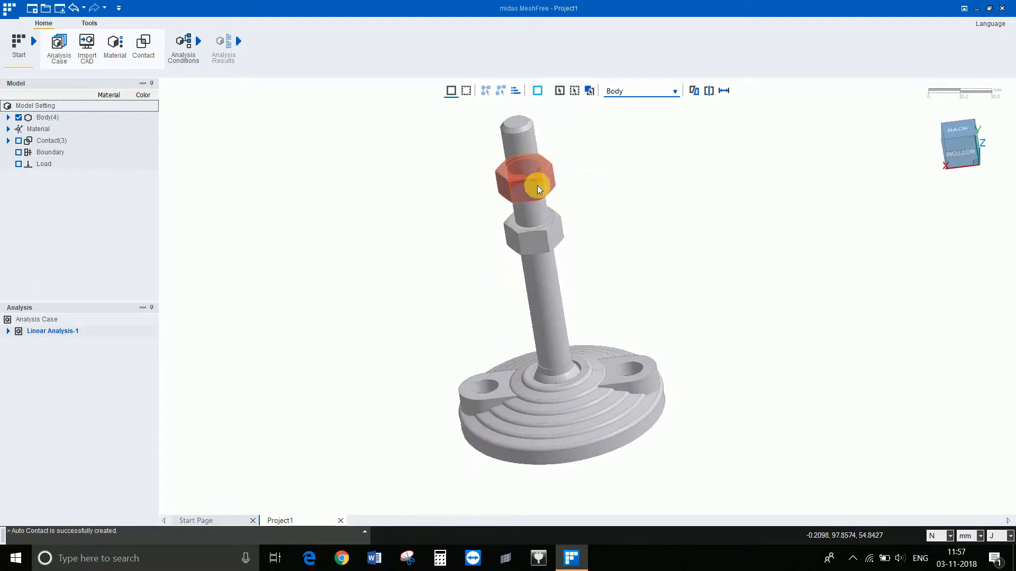
middle_drag(538, 185, 535, 237)
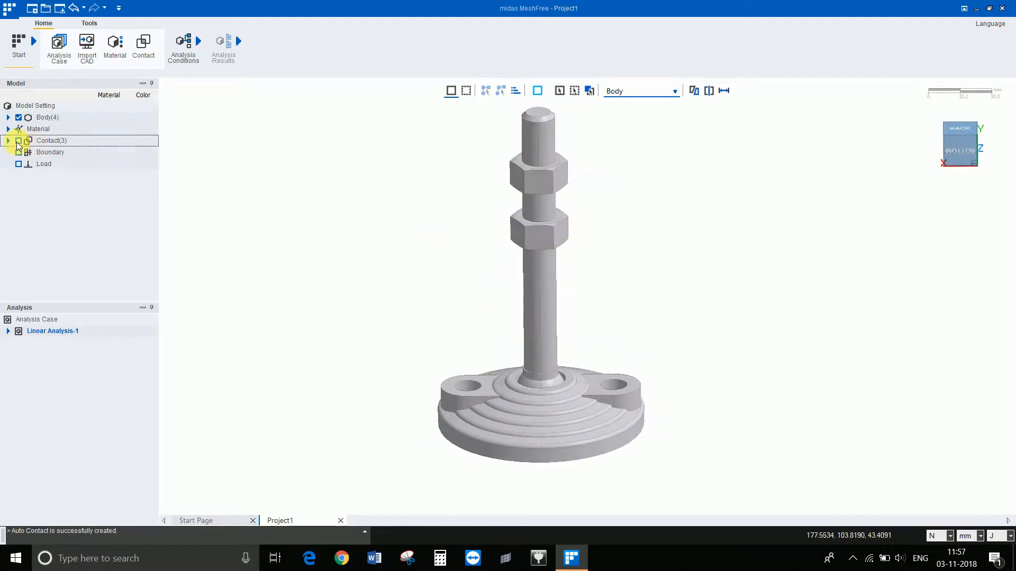
List the model's materials and contacts, and examine each welded contact's faces in turn
click(8, 129)
click(7, 153)
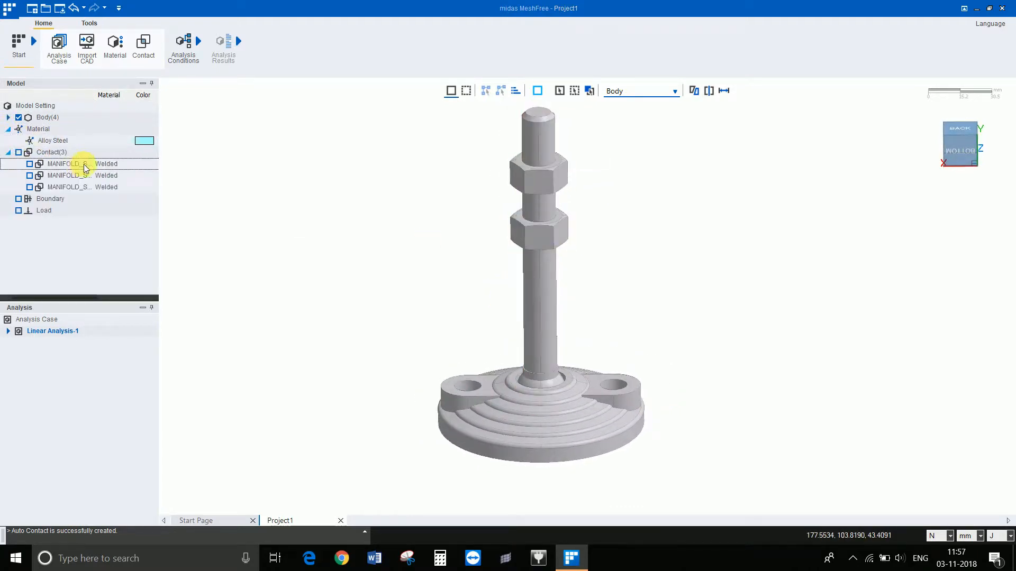
click(85, 168)
click(80, 178)
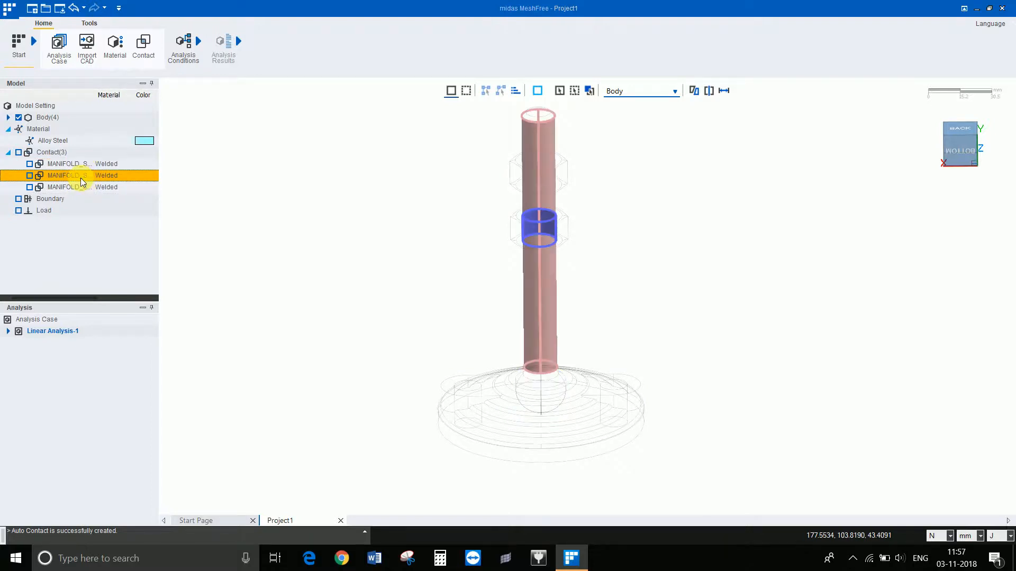
click(84, 186)
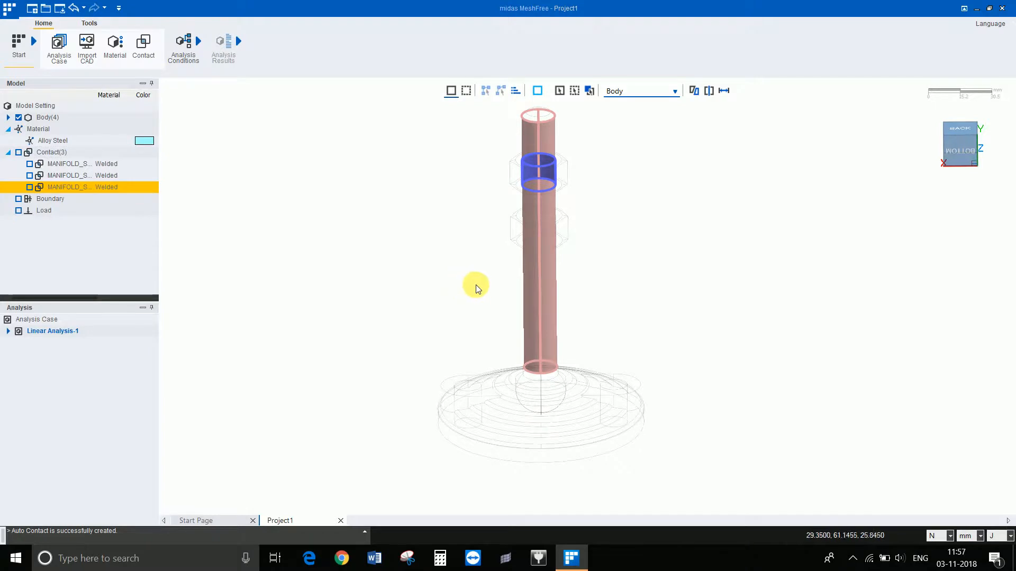
List the model's bodies and highlight PartBody to identify it in the assembly
click(8, 117)
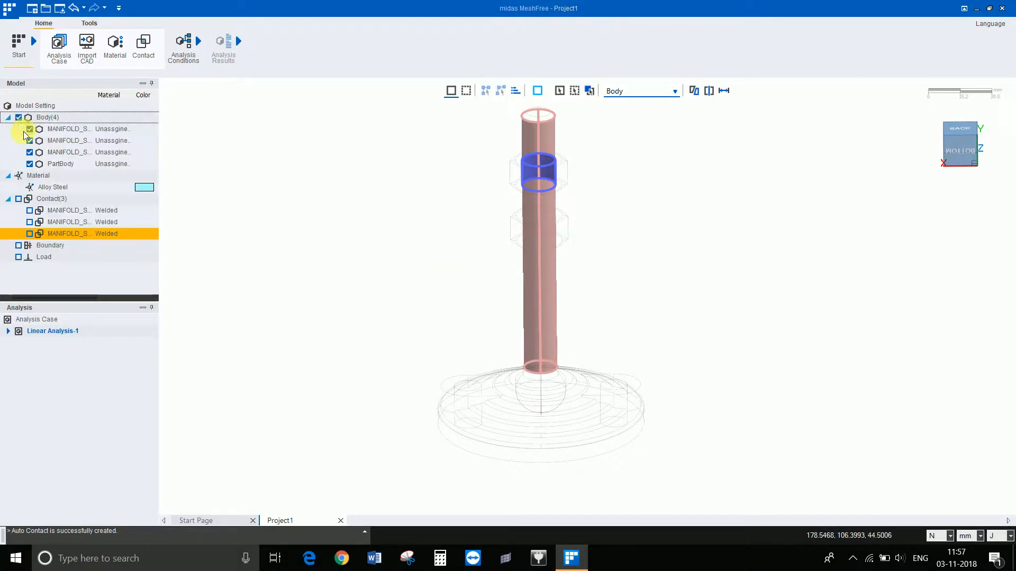
click(42, 164)
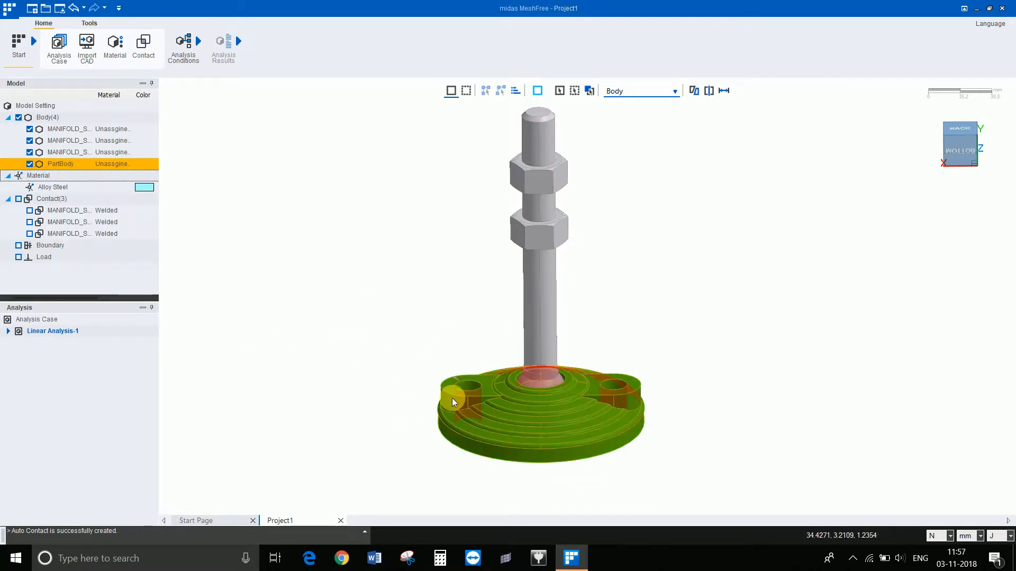
click(8, 176)
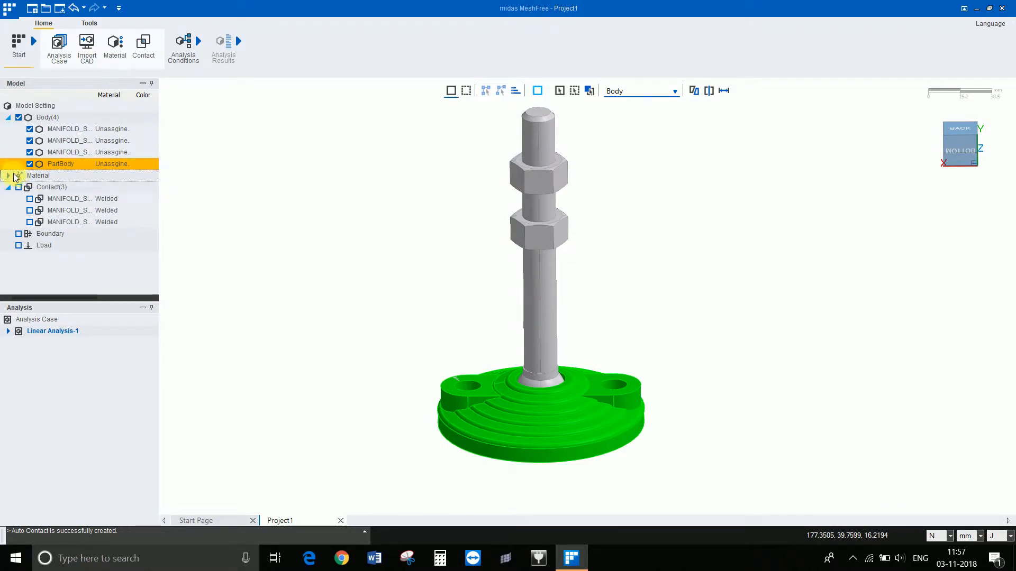
click(8, 175)
Modify the Alloy Steel material entry by replacing it with ABS from the Plastics category
click(63, 188)
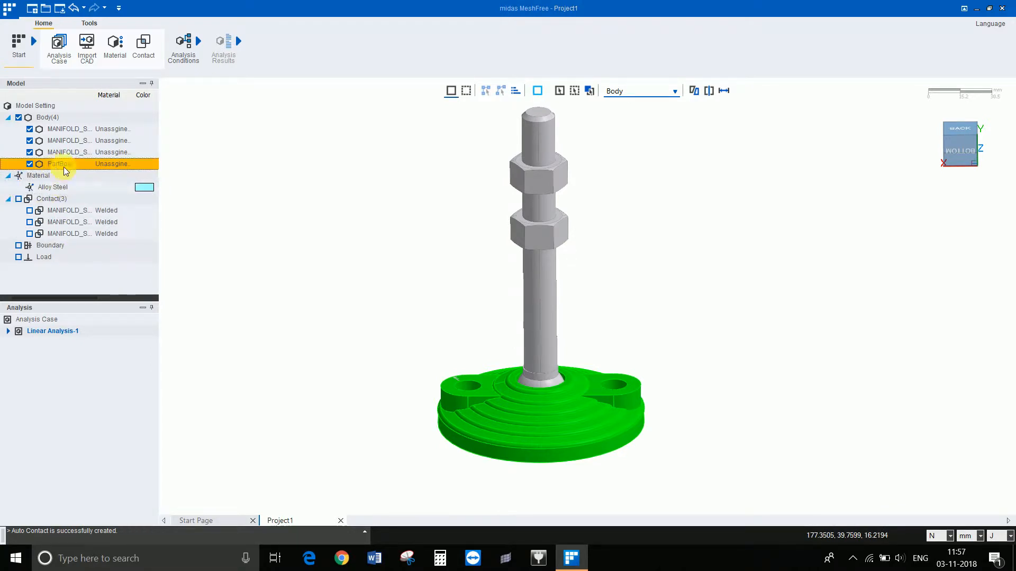
right_click(75, 189)
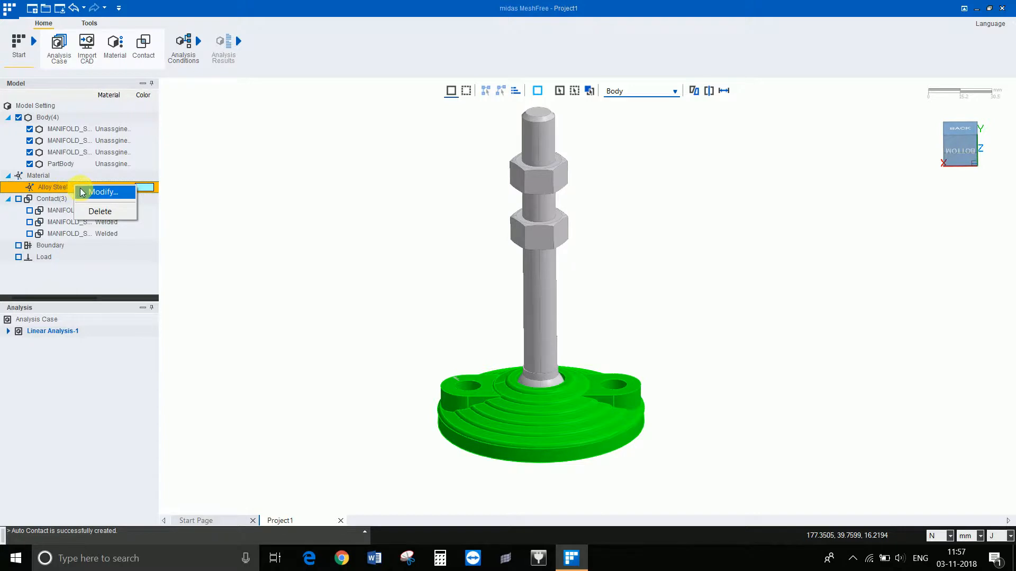
click(80, 189)
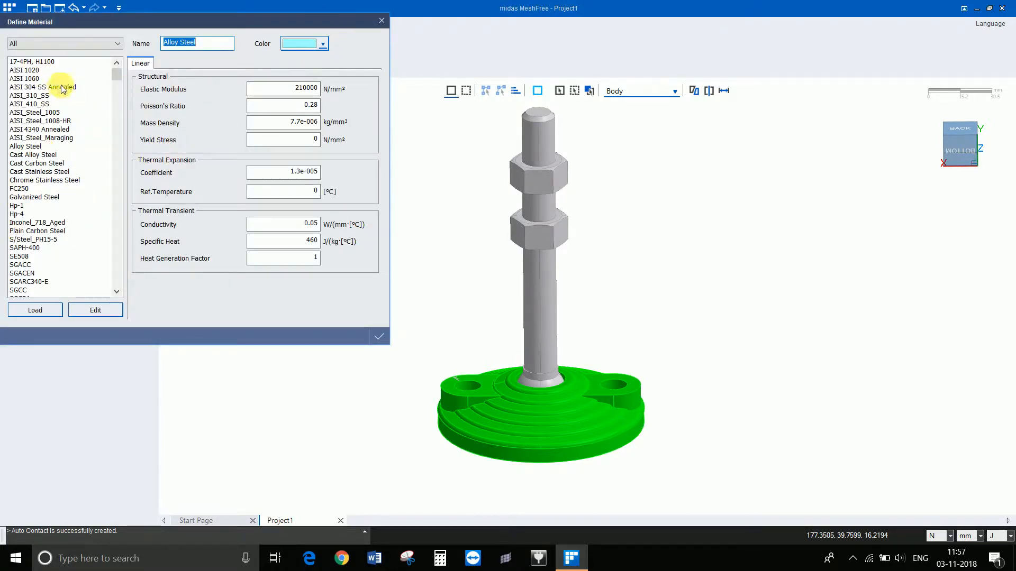
click(54, 46)
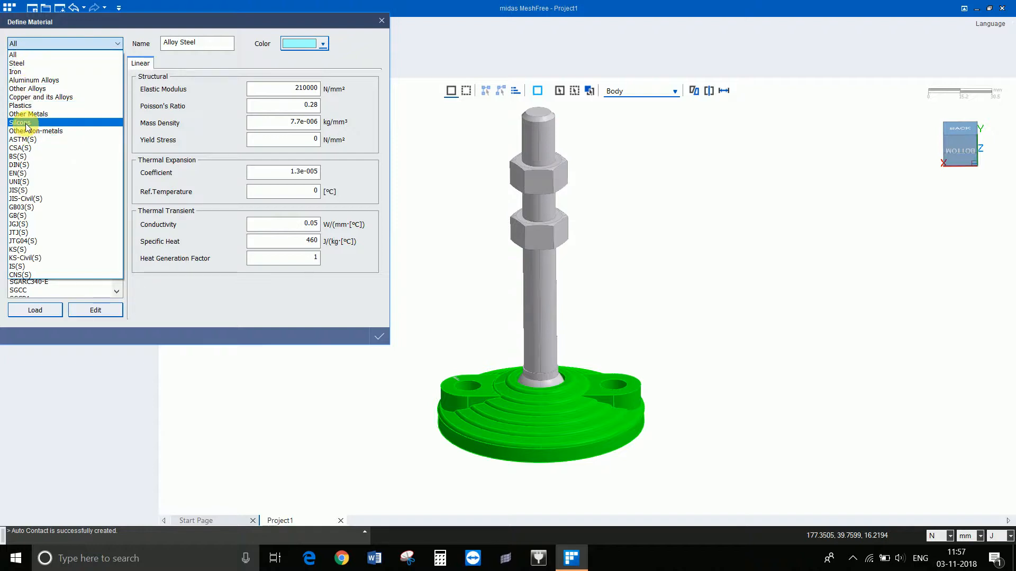
click(27, 106)
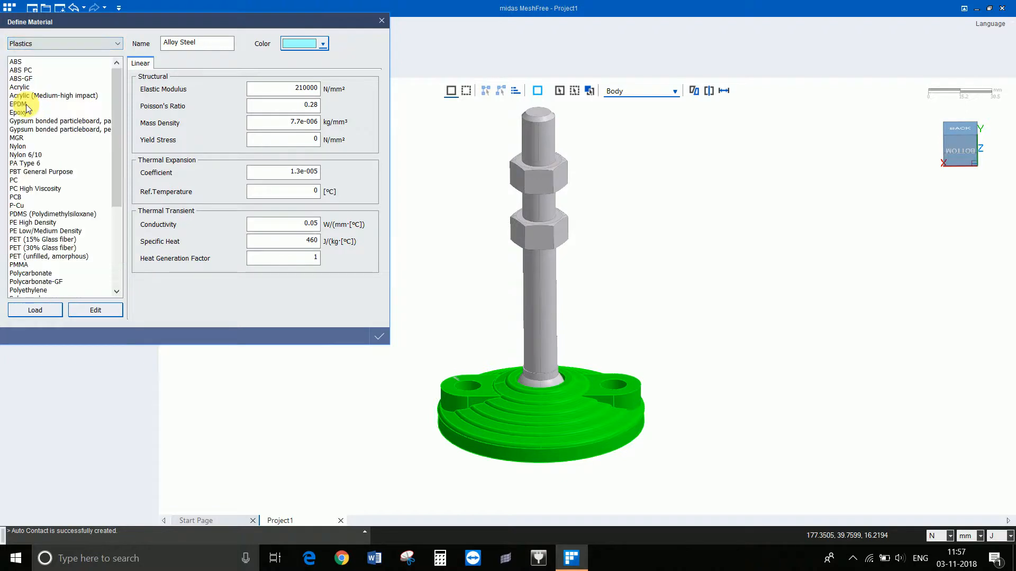
click(16, 61)
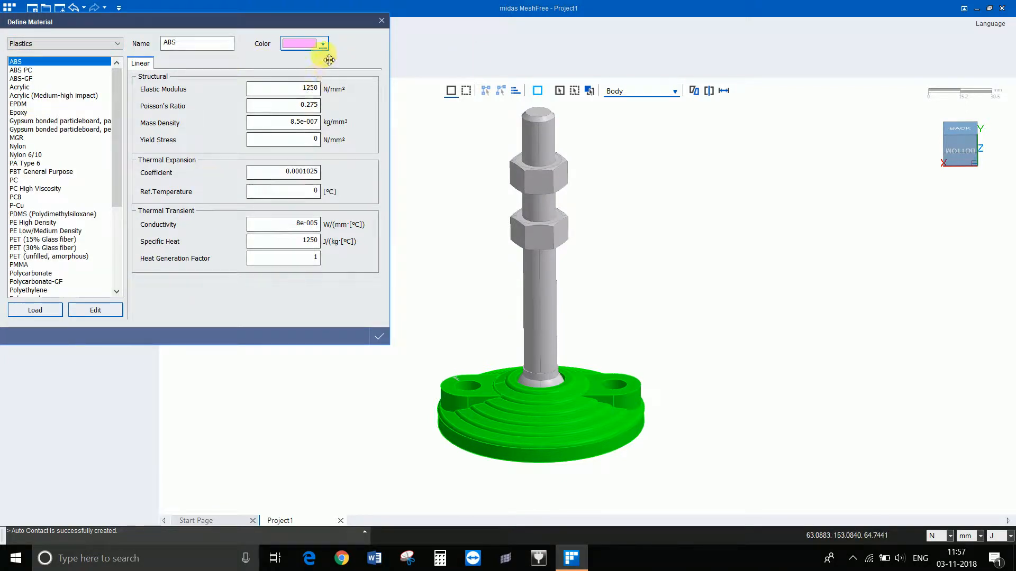
Set the ABS material's colour to yellow and apply the modified material definition
click(323, 44)
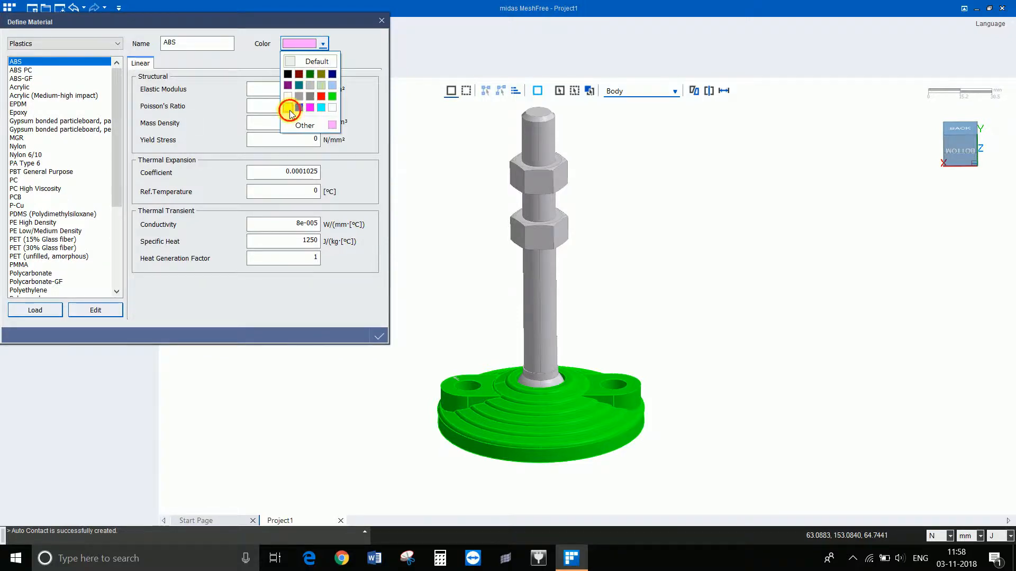
click(288, 109)
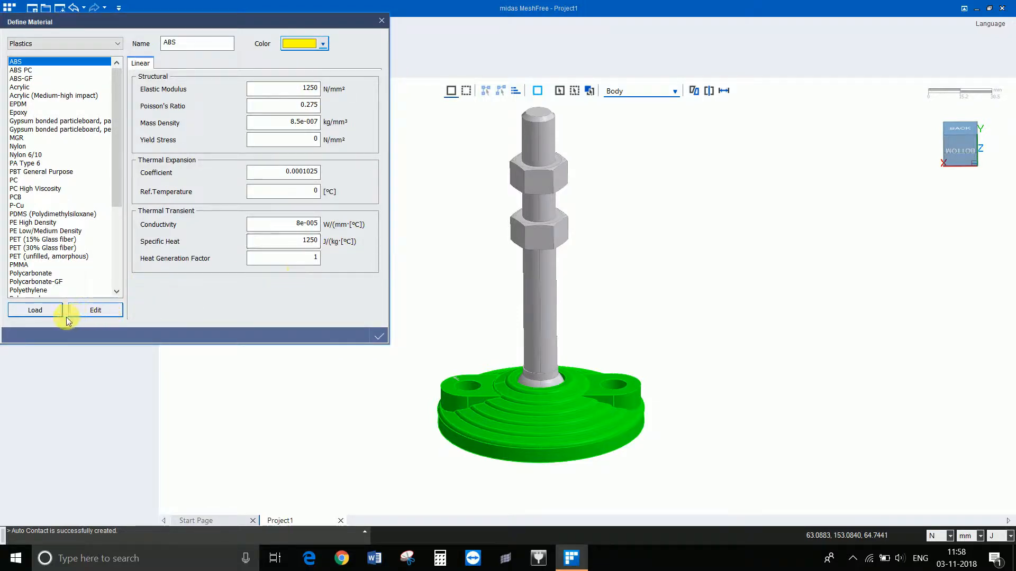
click(45, 311)
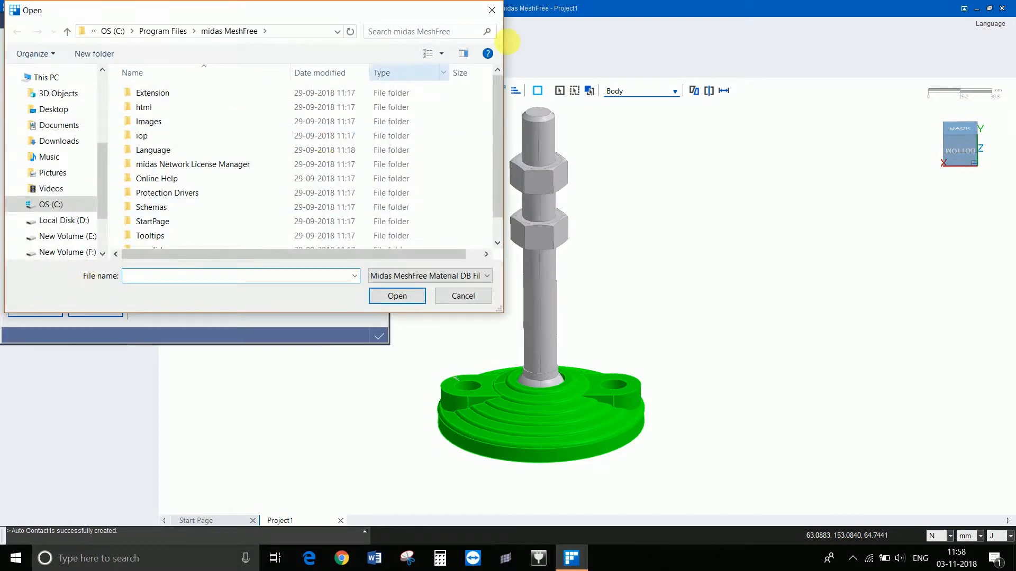
click(496, 15)
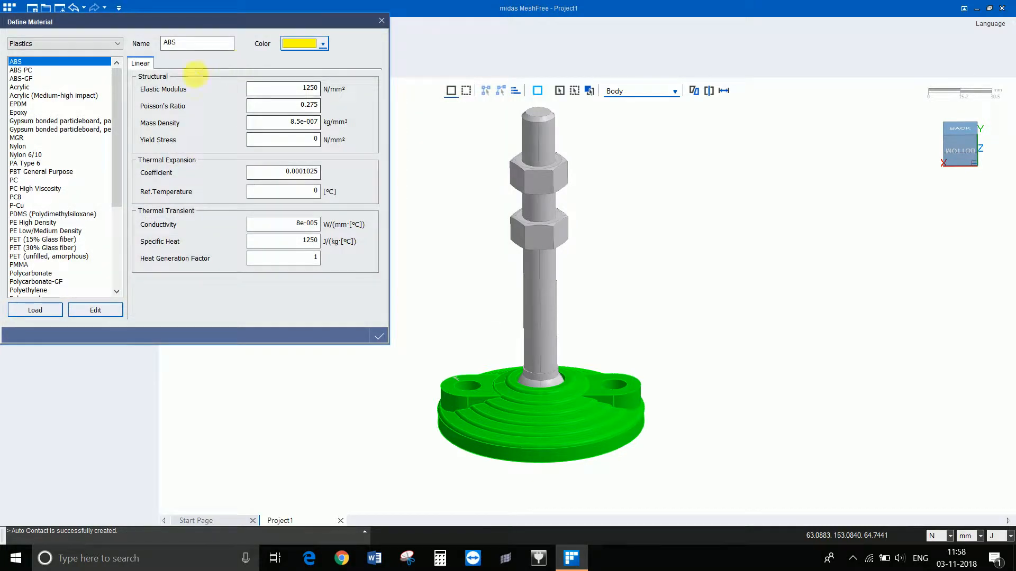
click(379, 337)
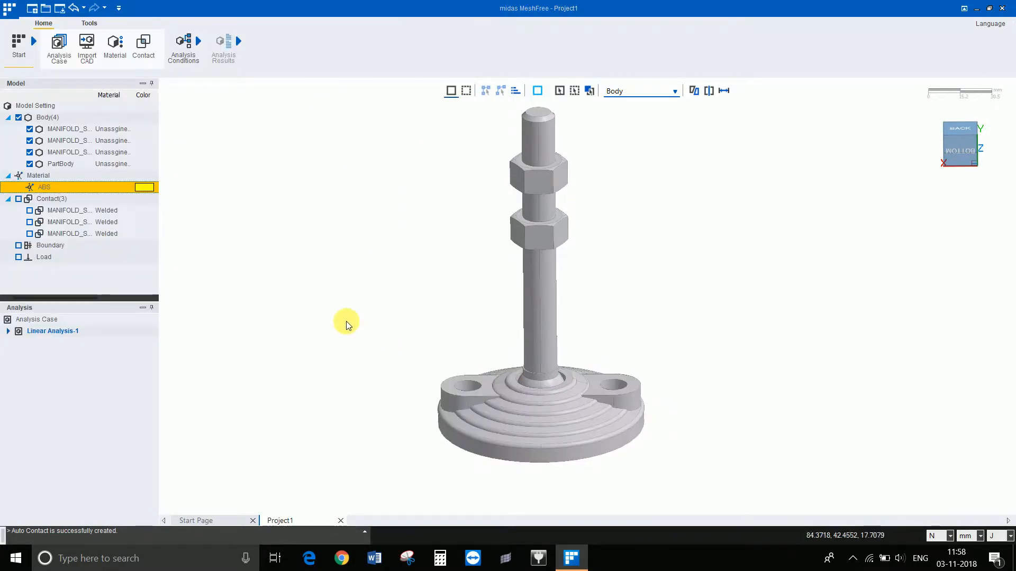
Add AISI 1020 from the Steel category as a second material for the model
click(111, 48)
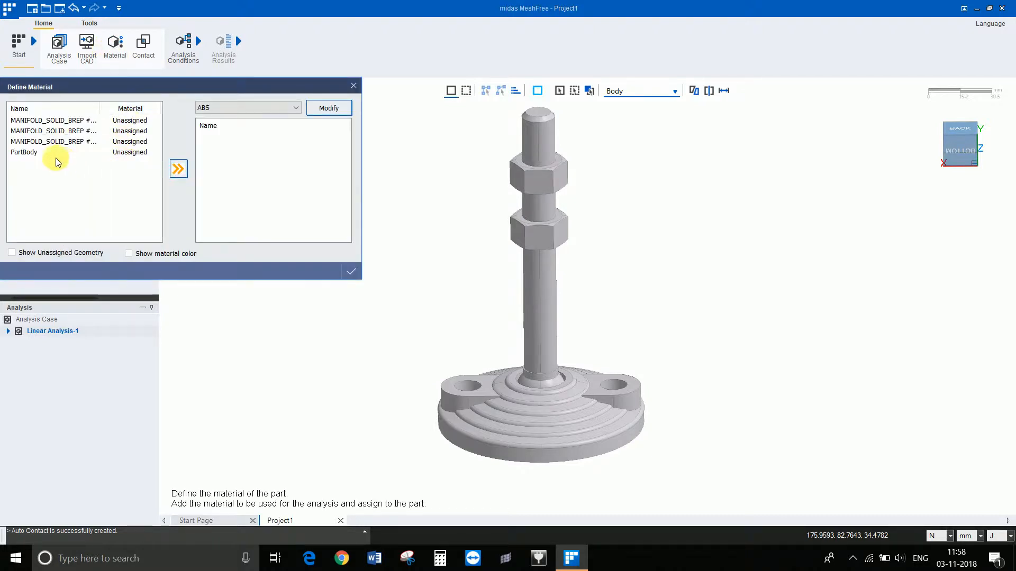
click(260, 108)
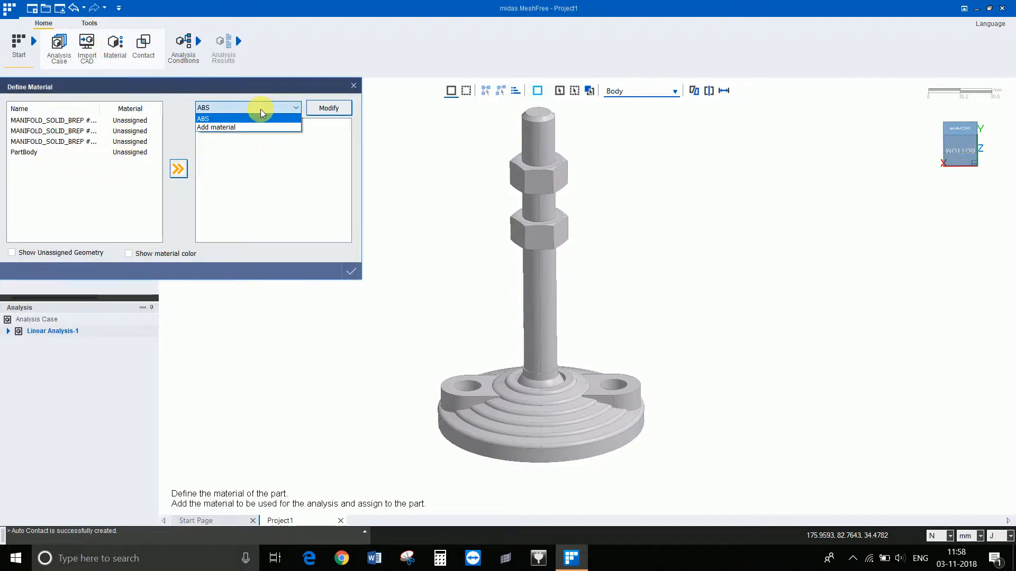
click(246, 127)
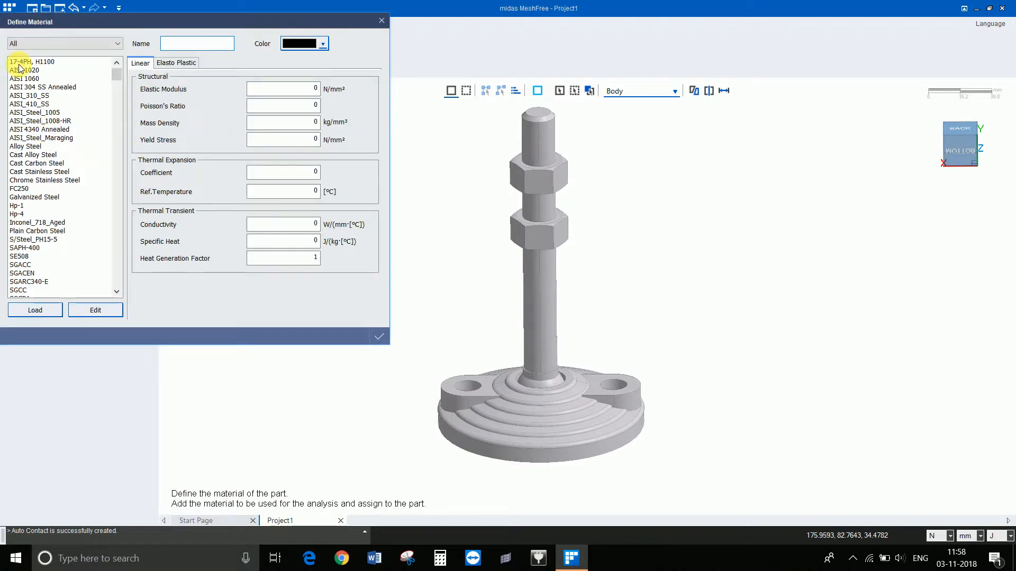
click(83, 46)
click(56, 64)
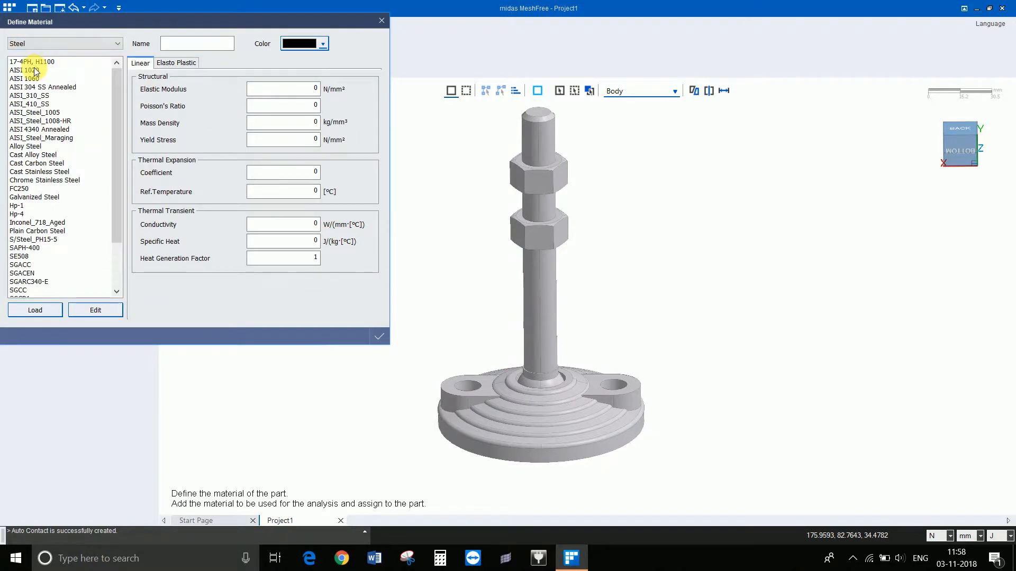
click(38, 71)
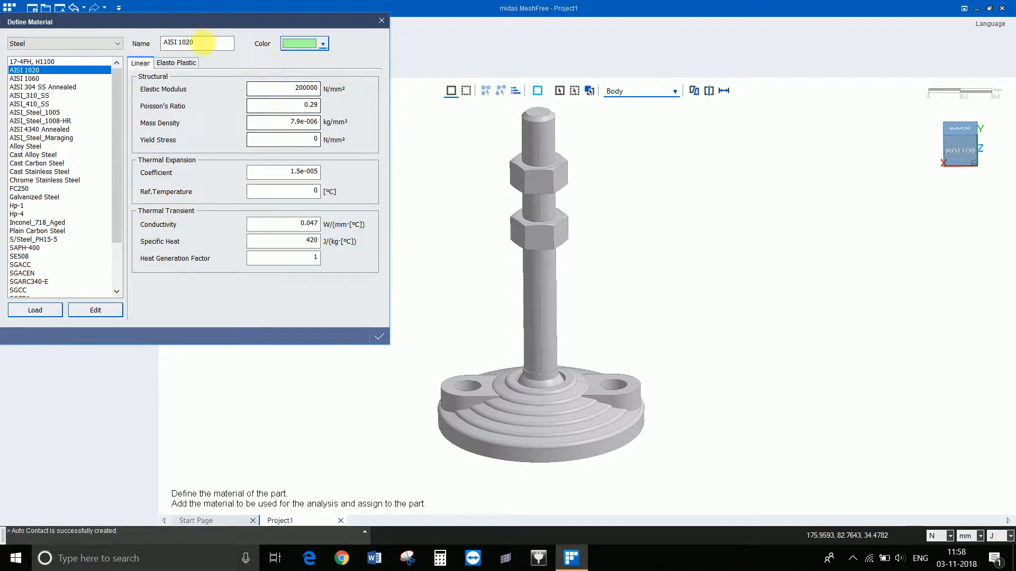
click(365, 339)
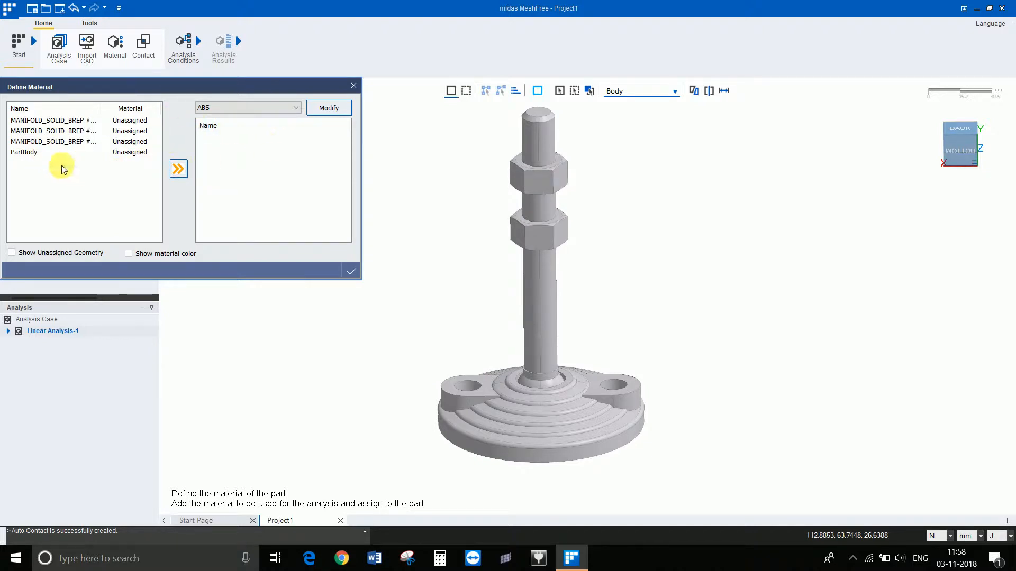
Assign the ABS material to PartBody, the bracket's round base
click(27, 153)
click(26, 153)
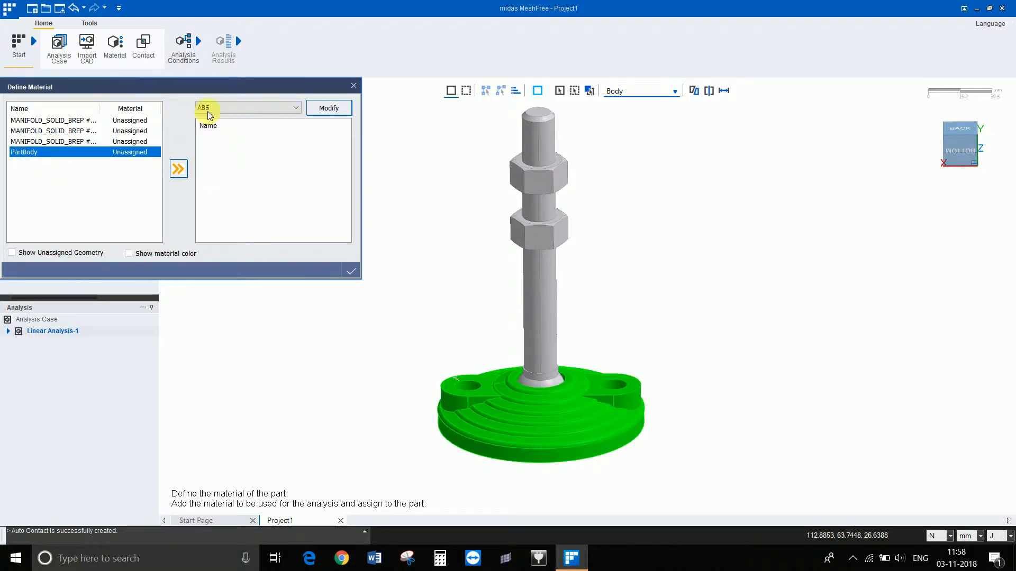
click(352, 271)
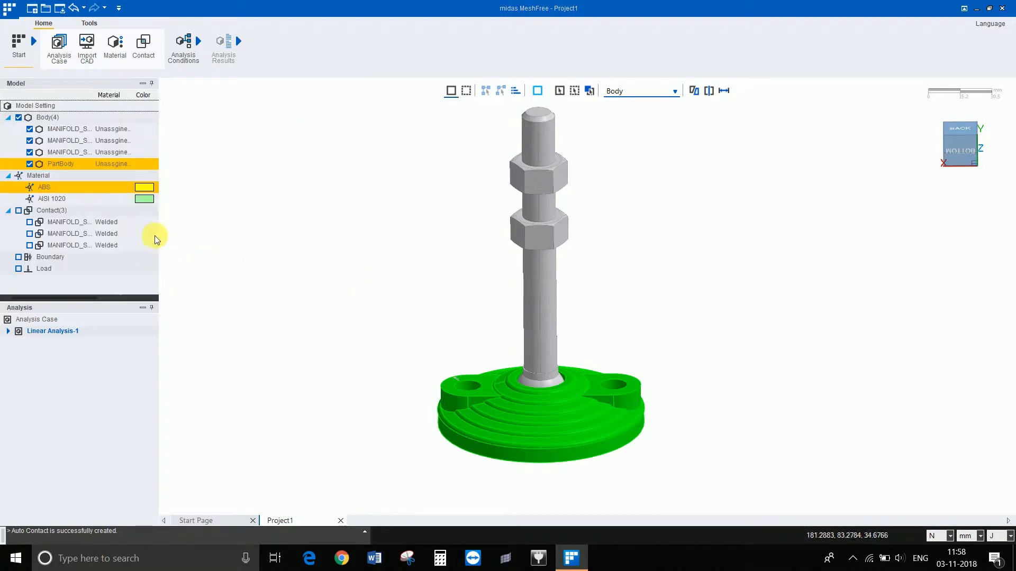
right_click(71, 163)
mouse_move(135, 237)
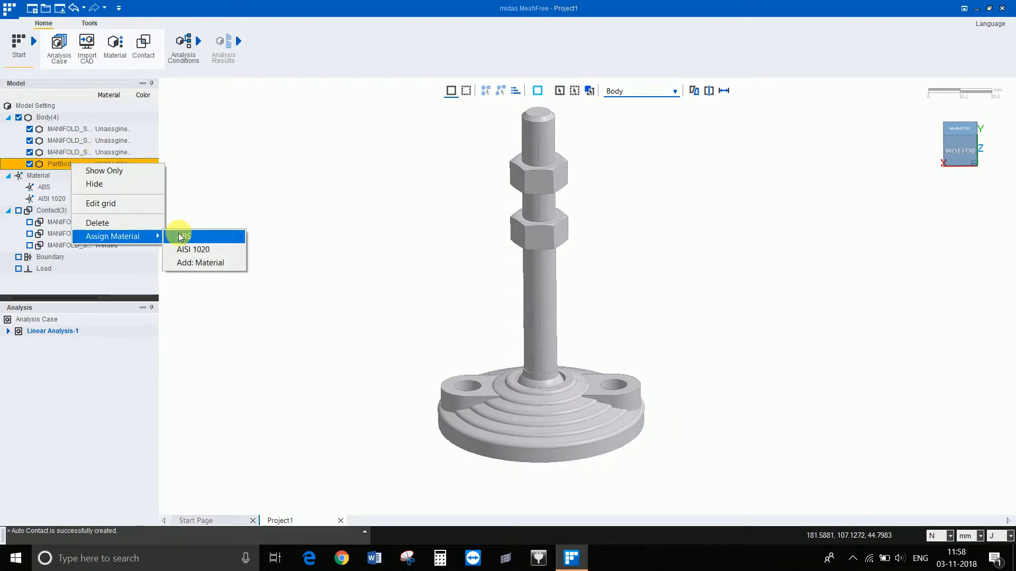
click(180, 236)
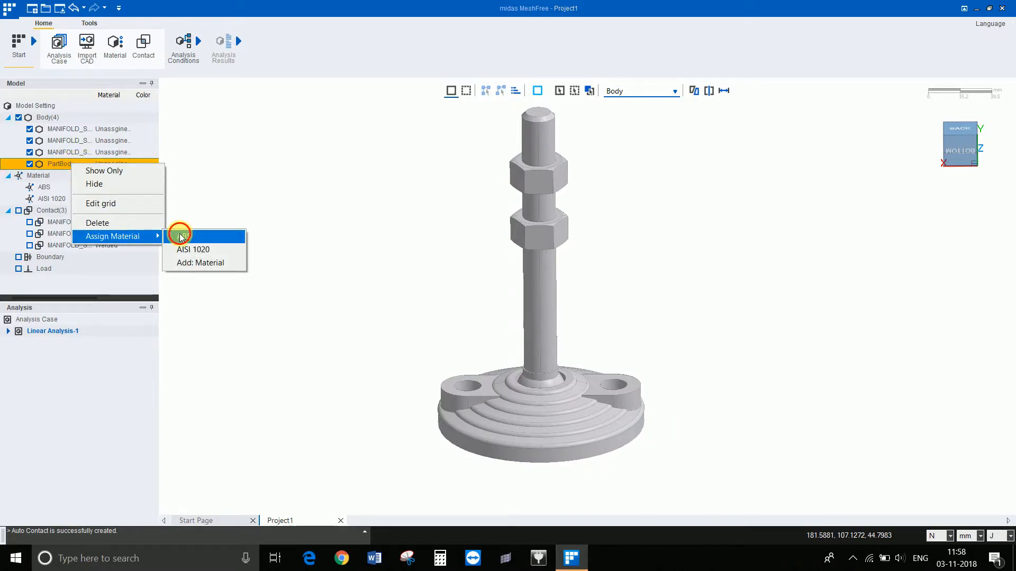
Assign the AISI 1020 material to the three remaining bodies, the two nuts and the stud
click(89, 130)
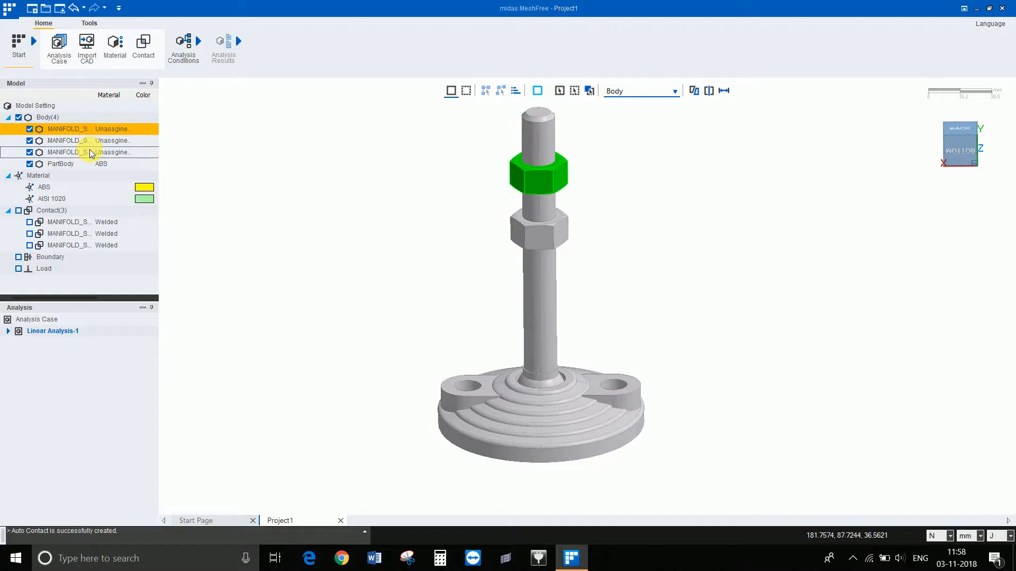
shift+click(90, 149)
right_click(90, 145)
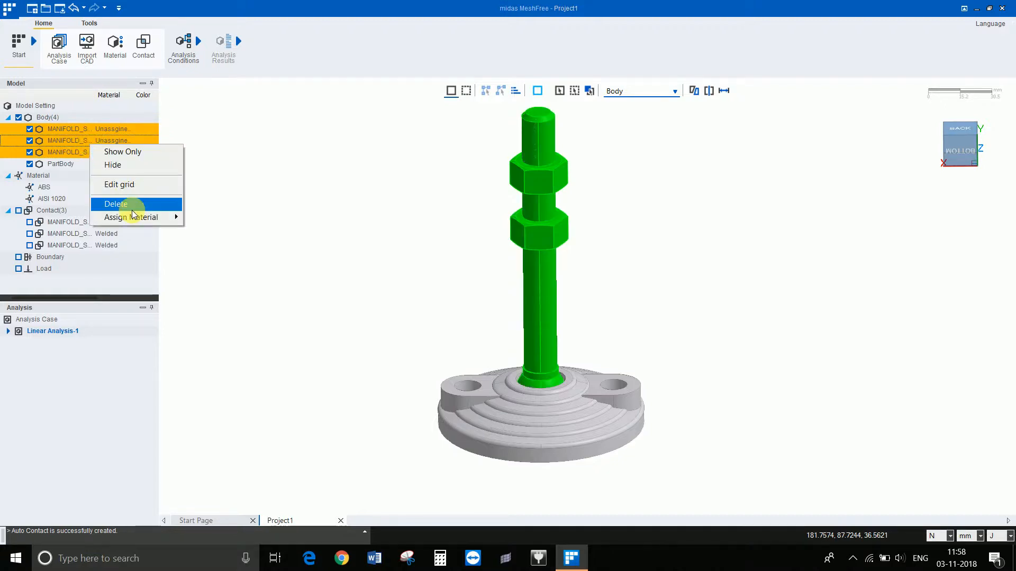
mouse_move(166, 217)
click(206, 229)
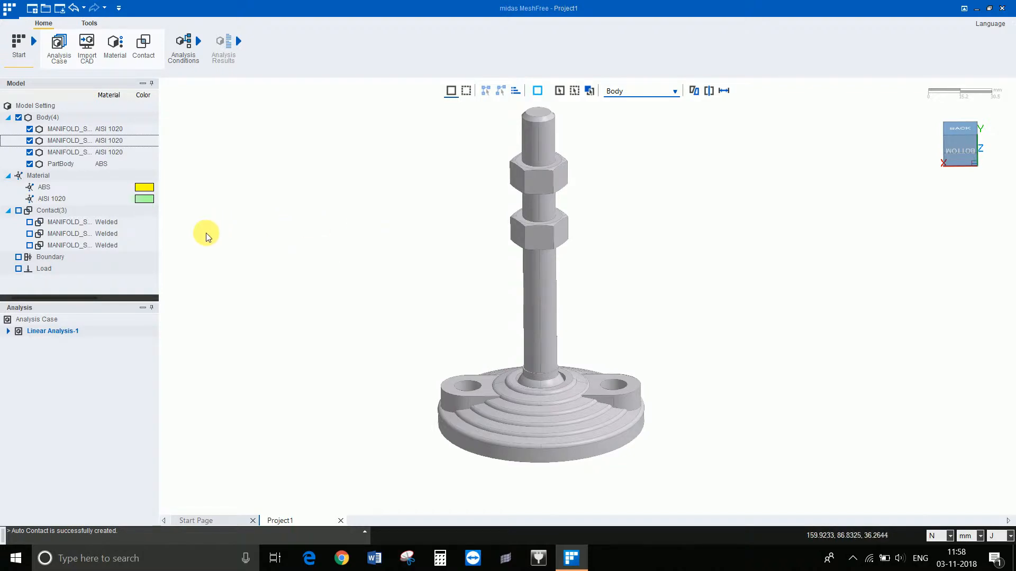
Edit the grid of all four bodies, using a user-defined number of 2 in X, Y and Z
click(55, 129)
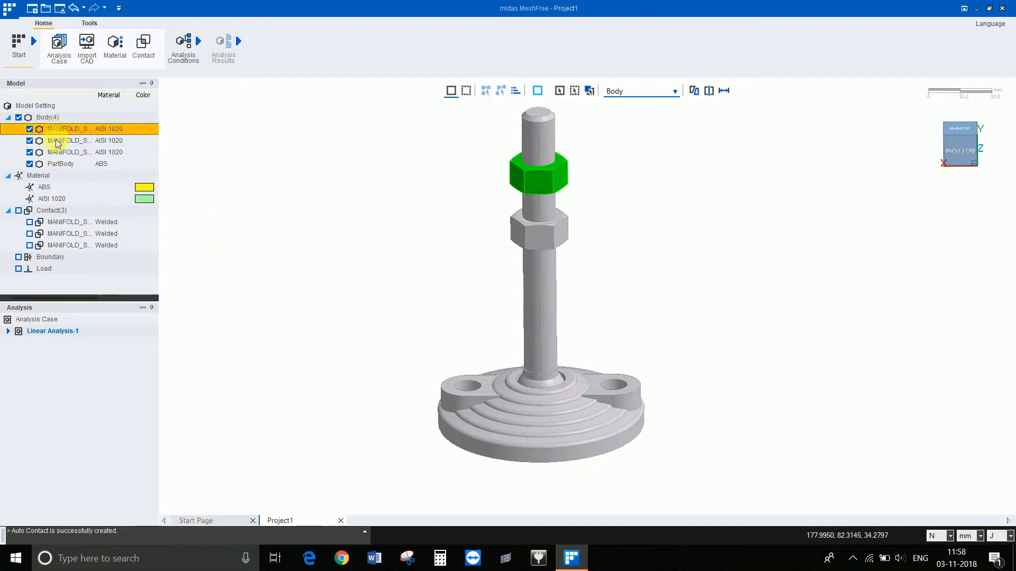
shift+click(58, 164)
right_click(58, 163)
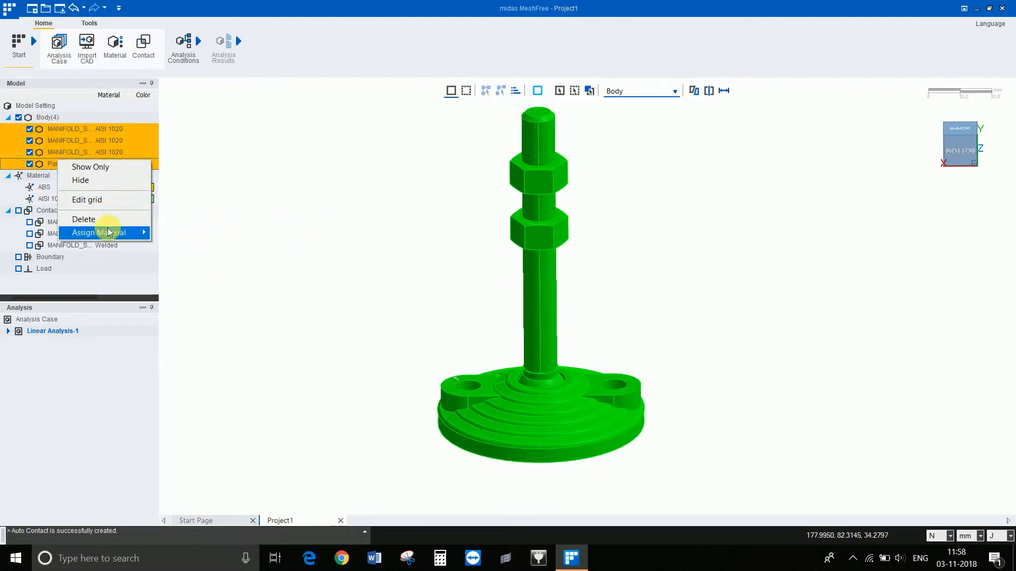
mouse_move(108, 233)
click(100, 201)
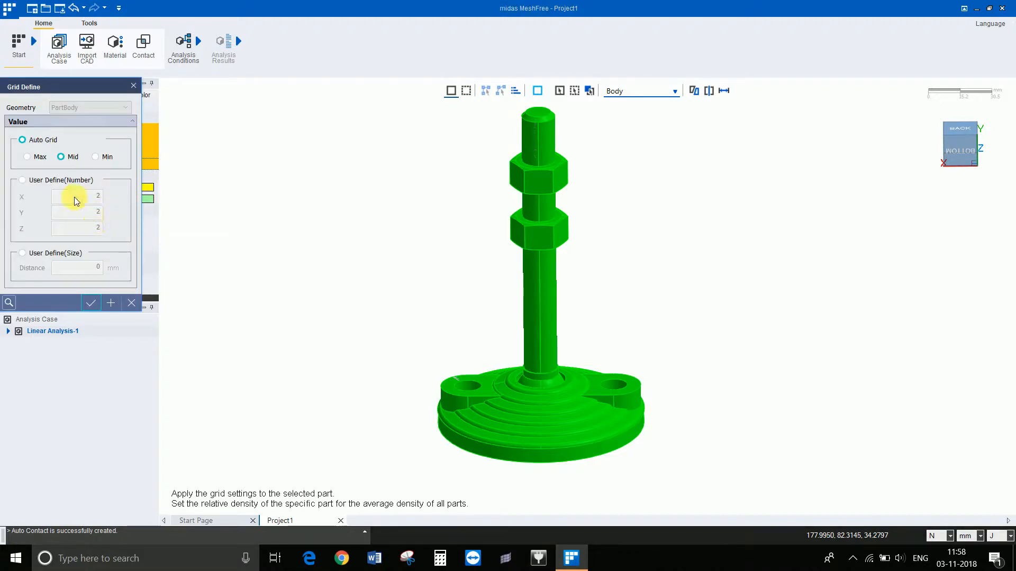
click(23, 181)
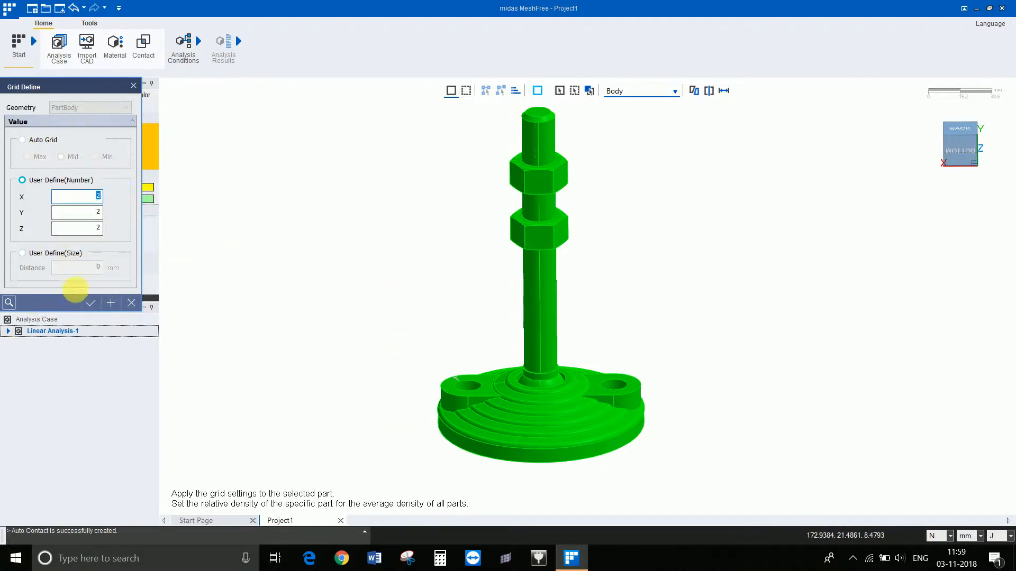
click(91, 304)
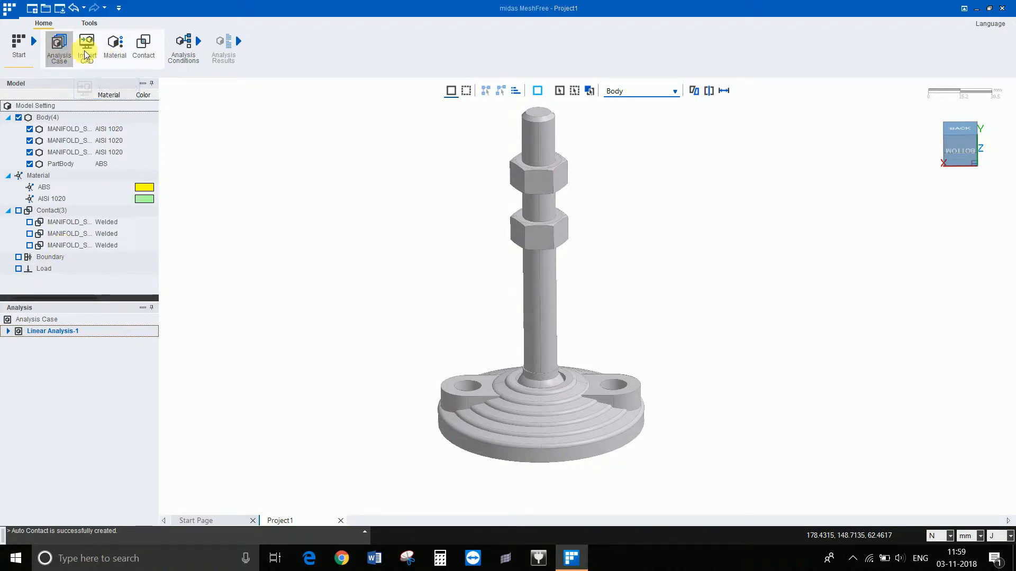
Create the constraint Boundary-1 on the inner cylindrical faces of both mounting holes in the base
click(183, 46)
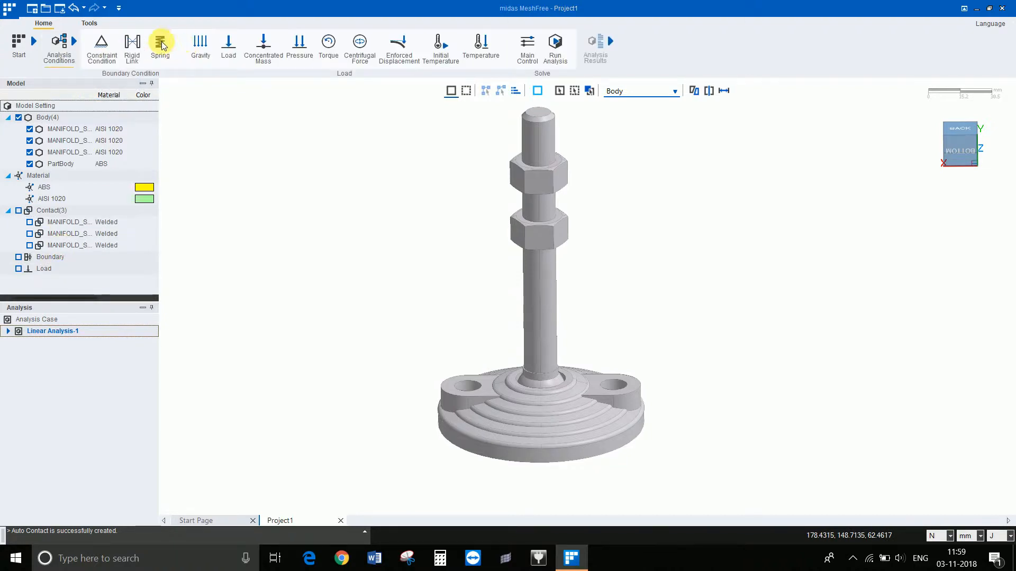
click(103, 52)
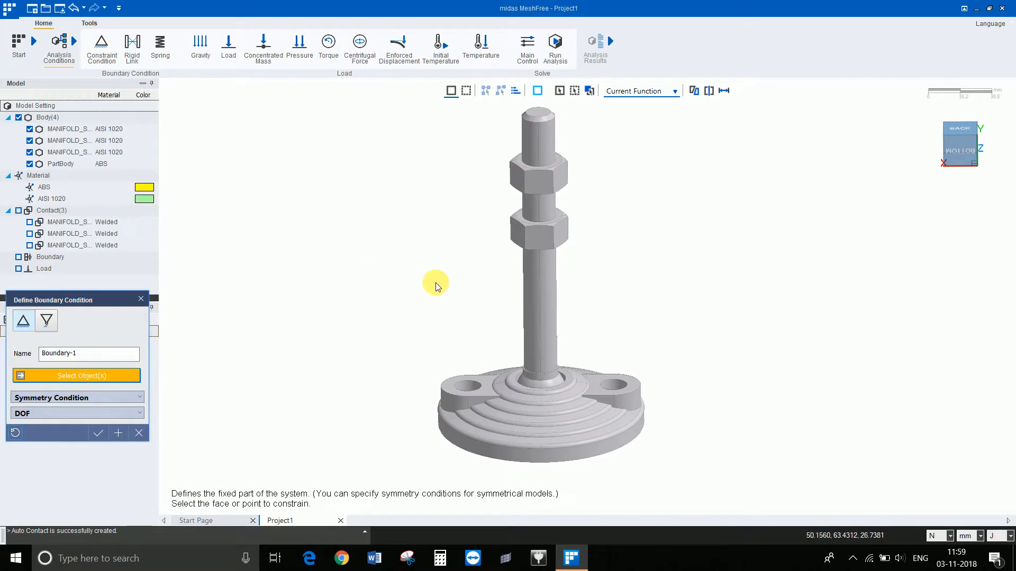
middle_drag(436, 293, 465, 374)
mouse_move(438, 296)
middle_down()
mouse_move(417, 243)
mouse_move(503, 386)
mouse_move(508, 297)
mouse_move(486, 349)
mouse_move(452, 297)
middle_up()
scroll(389, 316, up, 4)
scroll(403, 316, up, 3)
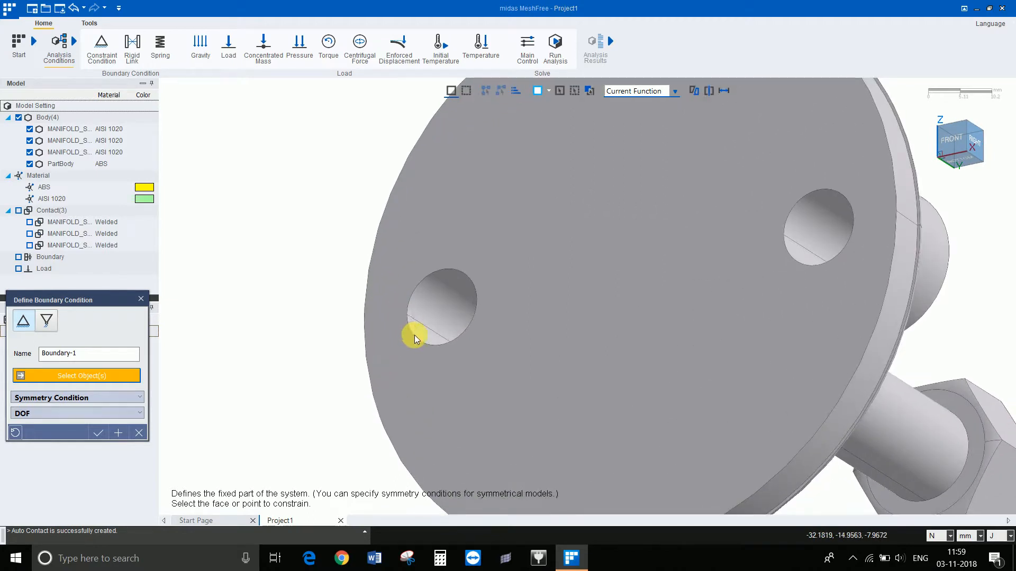
click(424, 337)
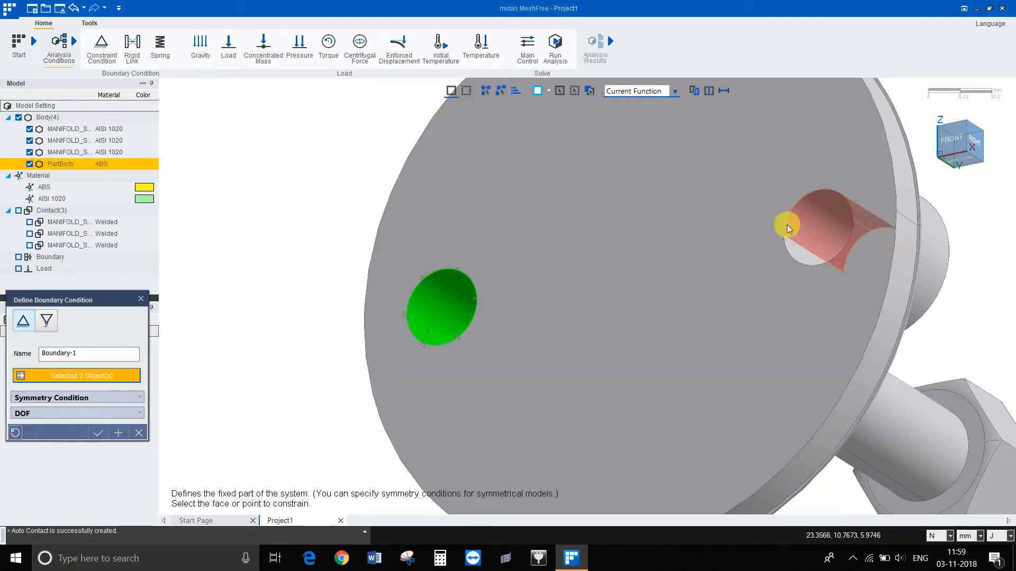
click(797, 265)
click(773, 211)
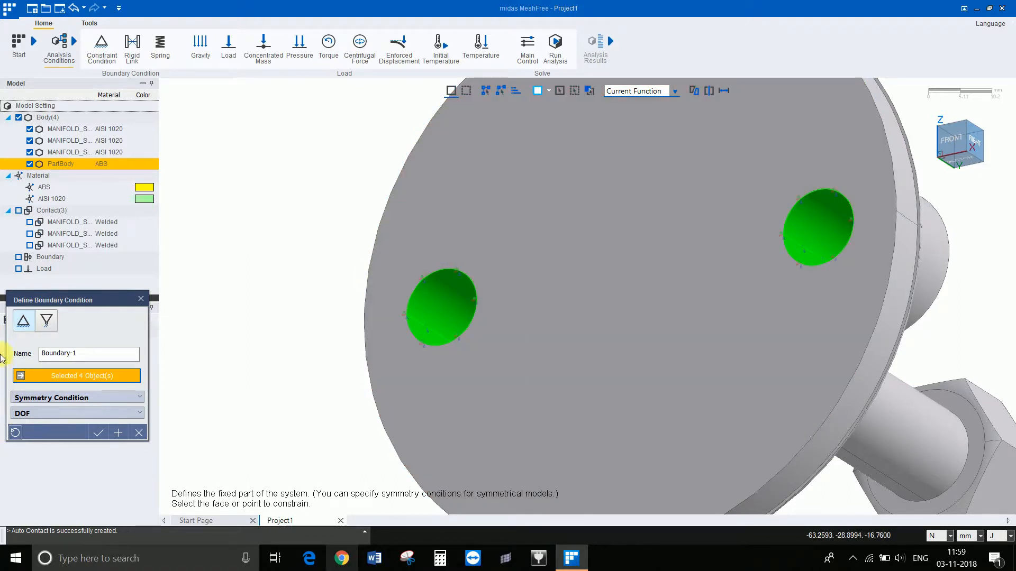
click(98, 434)
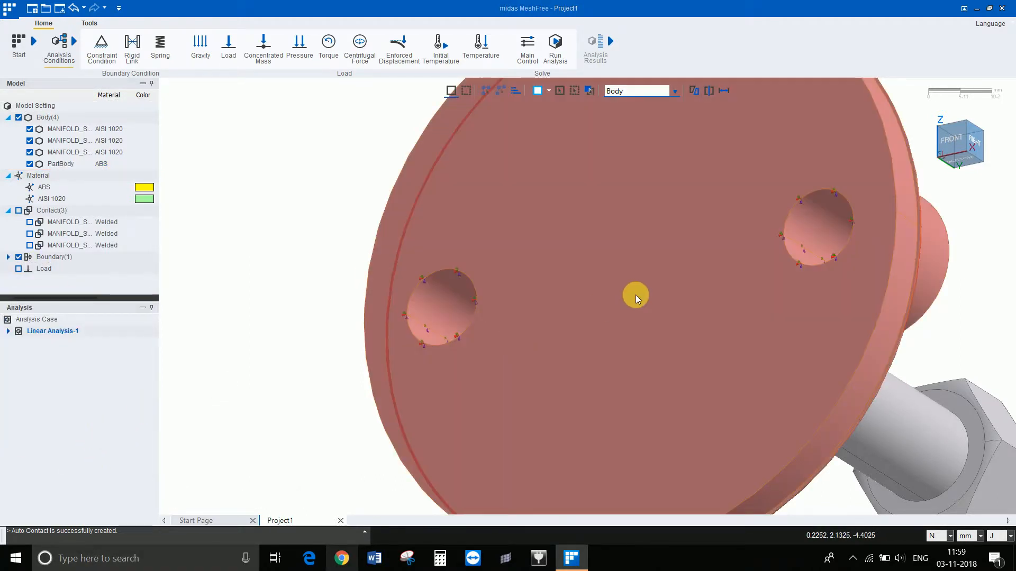
Examine the constraints in the two mounting holes and the whole bracket from several angles
middle_drag(636, 294, 621, 254)
scroll(621, 257, down, 3)
scroll(692, 232, down, 3)
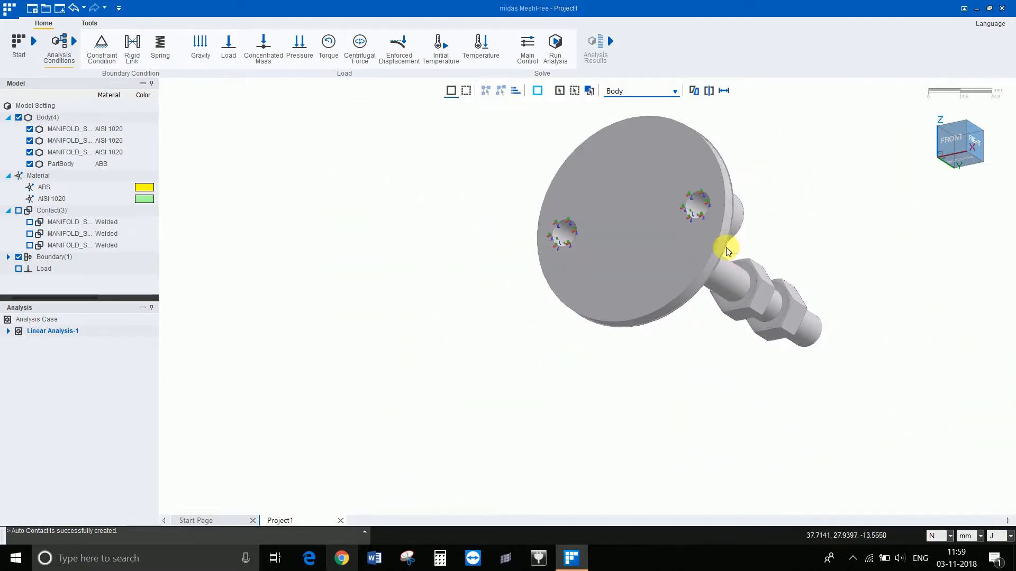
middle_drag(727, 247, 597, 342)
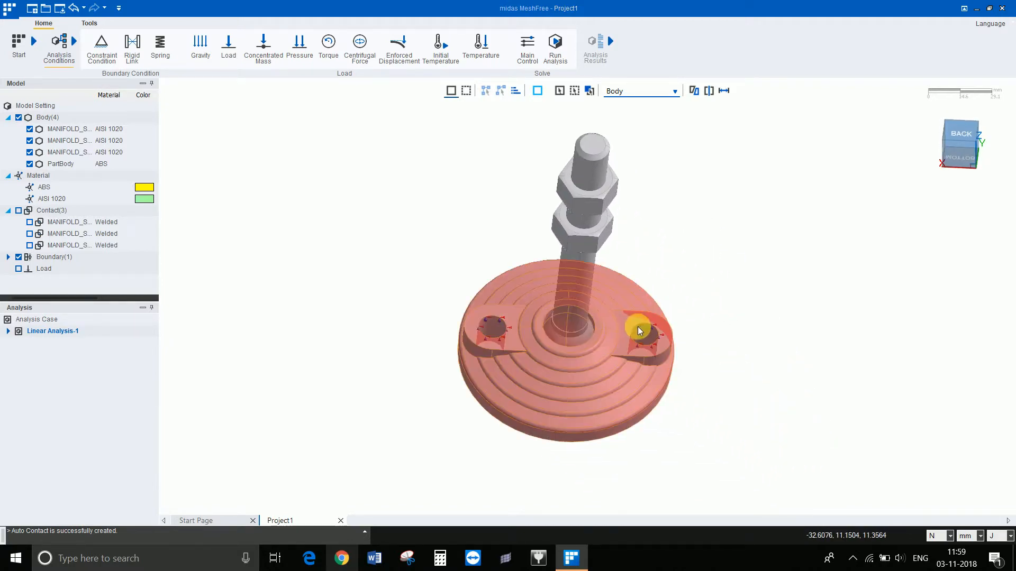
middle_drag(658, 275, 612, 181)
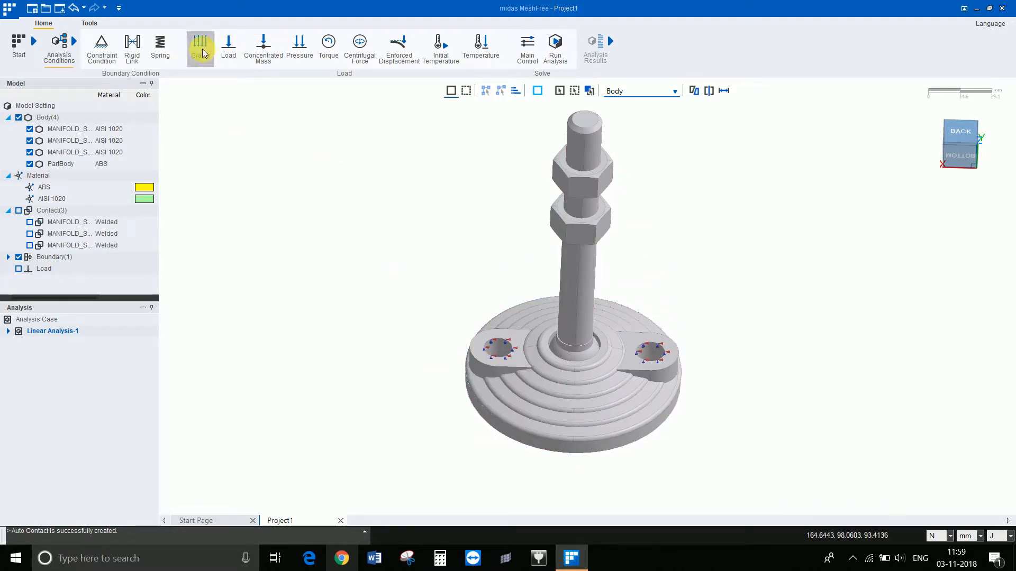
middle_drag(594, 309, 636, 271)
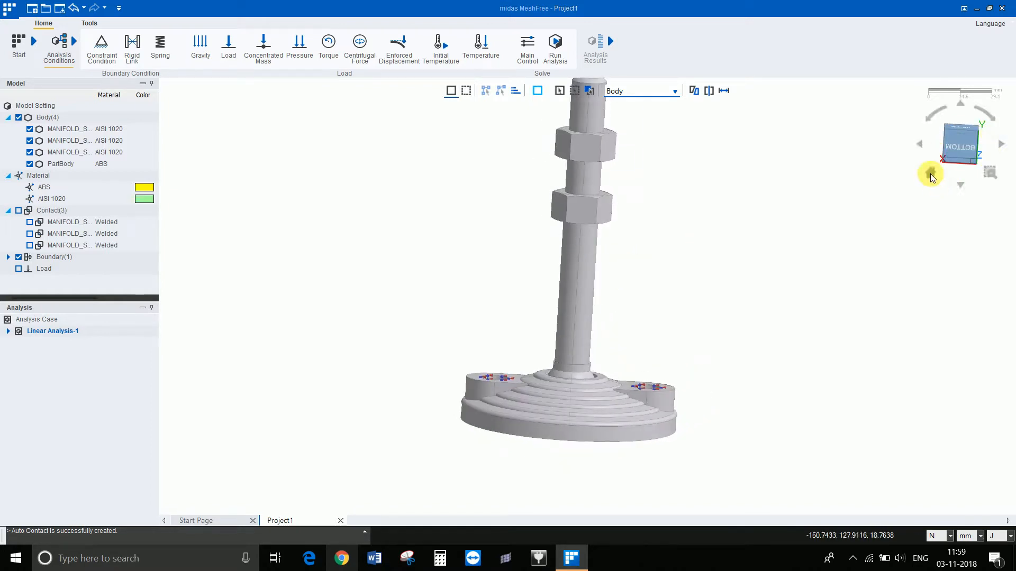
click(931, 175)
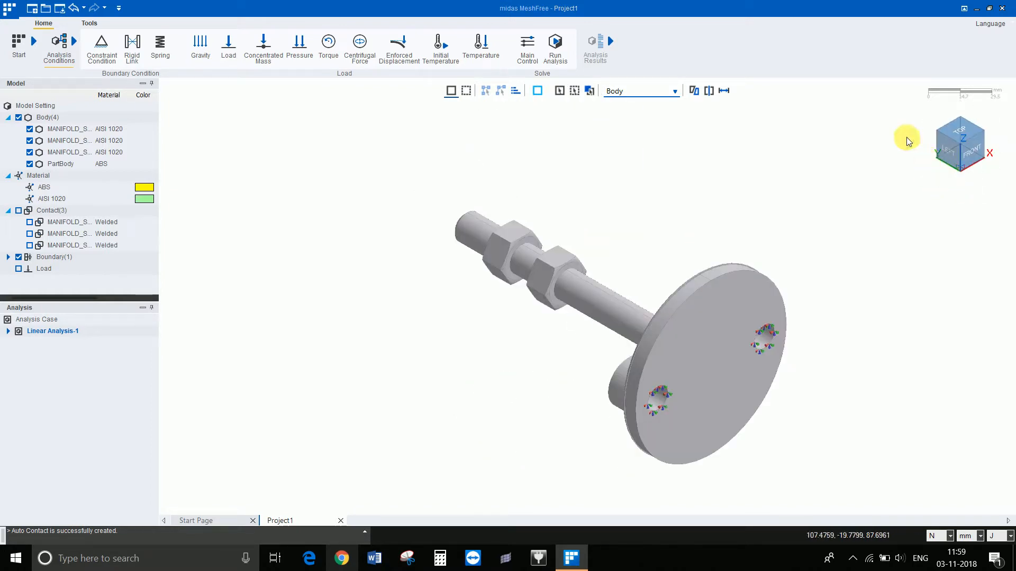
middle_drag(585, 214, 617, 233)
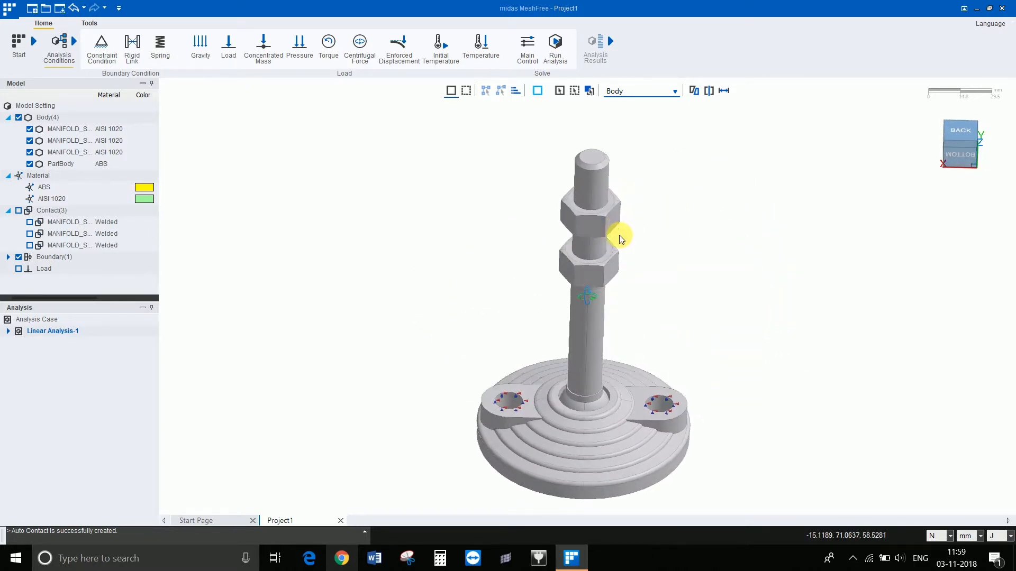
scroll(584, 161, up, 3)
scroll(583, 159, down, 5)
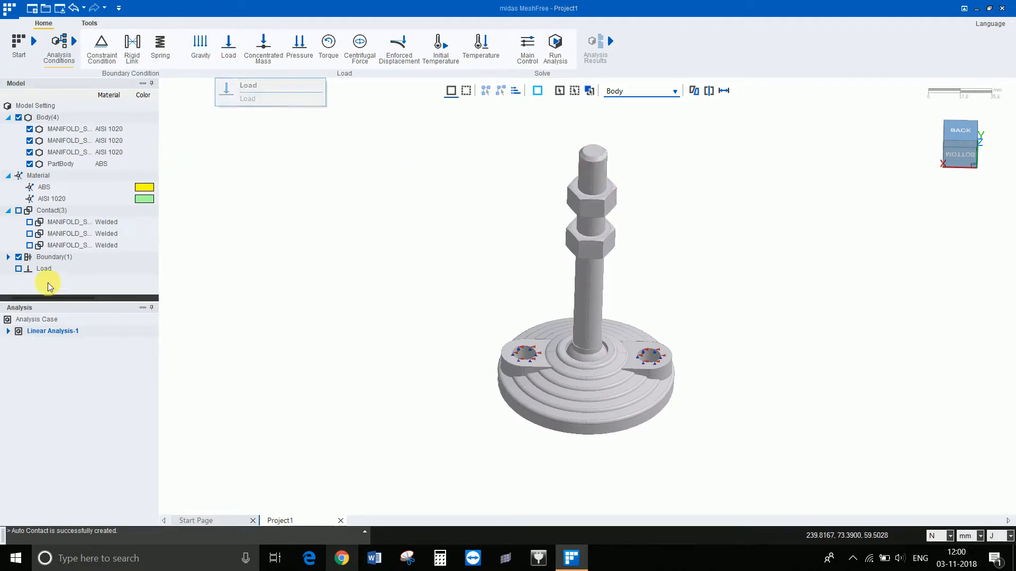
Create the load Force-1 as a total force of -10000 N in Y on the lower nut's upper annular face
click(43, 269)
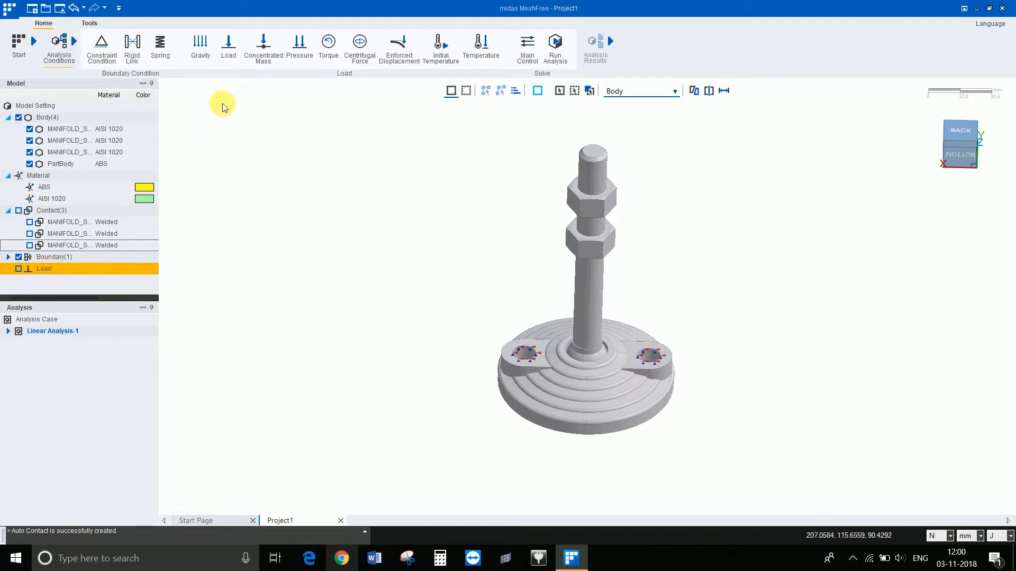
click(229, 55)
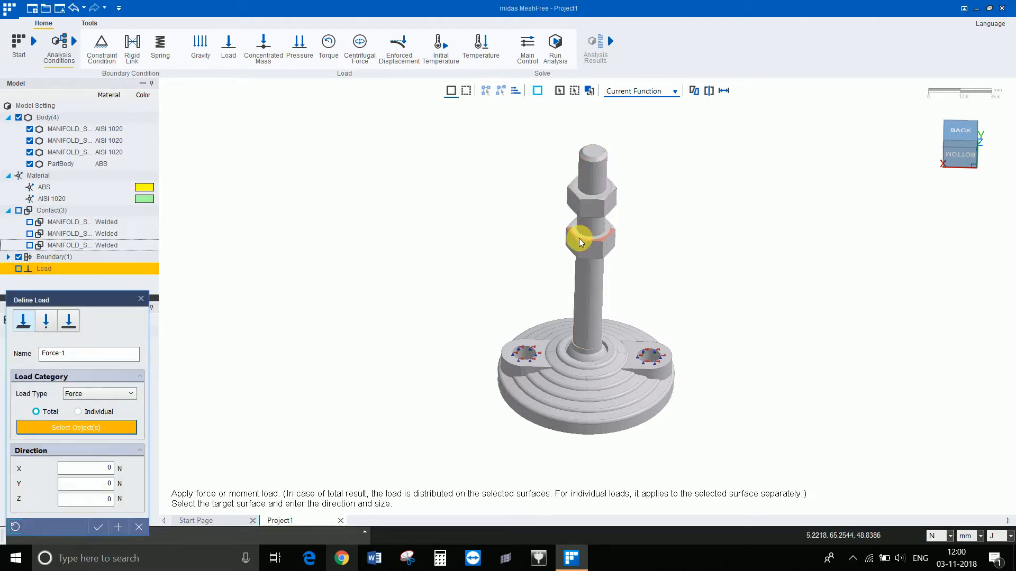
scroll(580, 228, up, 6)
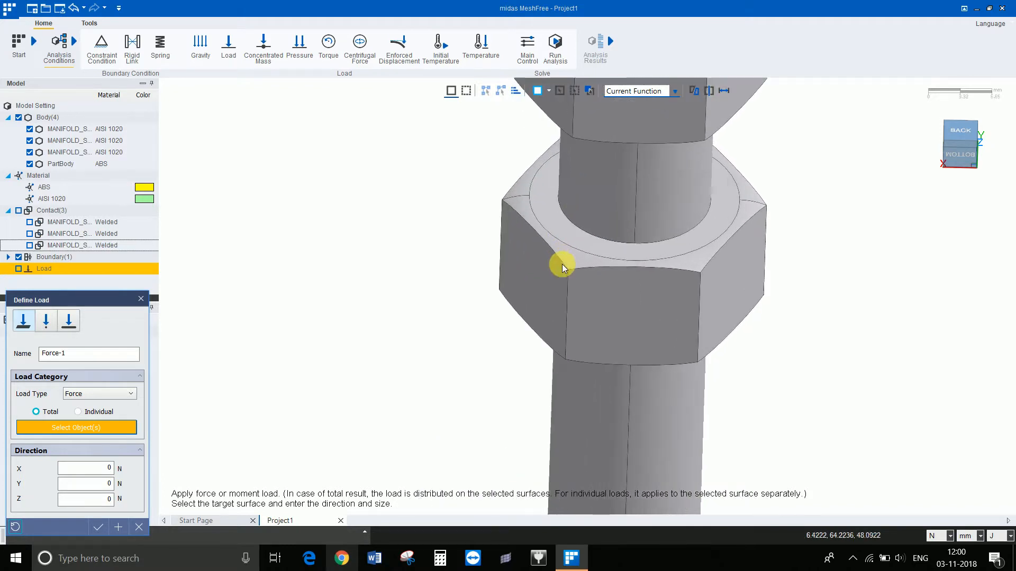
click(561, 231)
scroll(441, 287, down, 5)
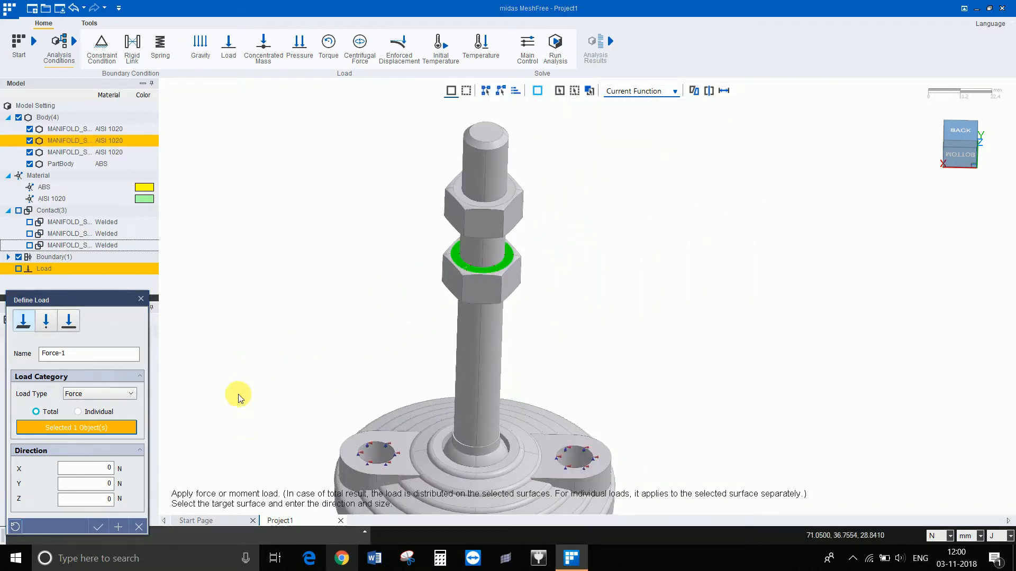
click(123, 487)
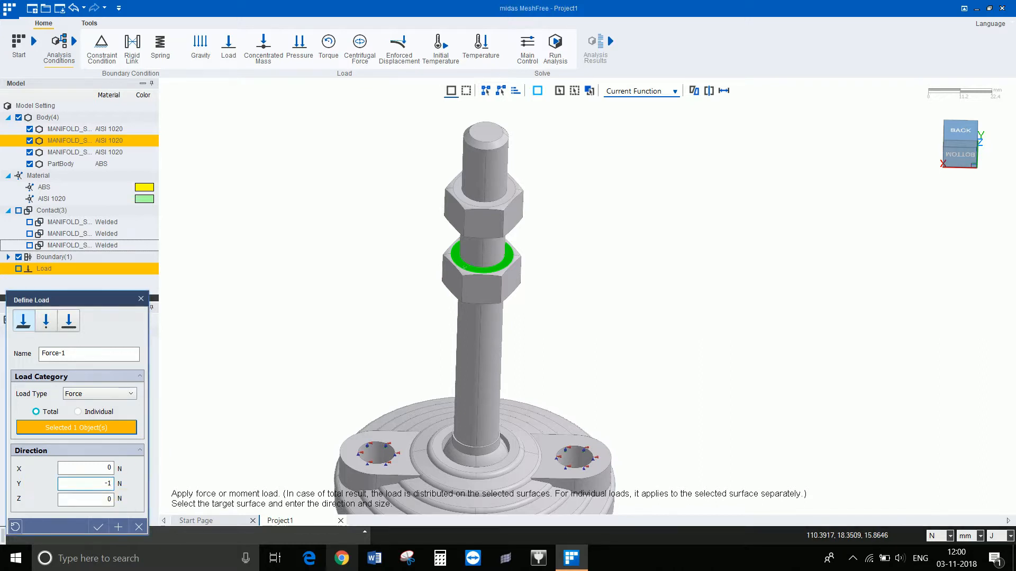
click(96, 526)
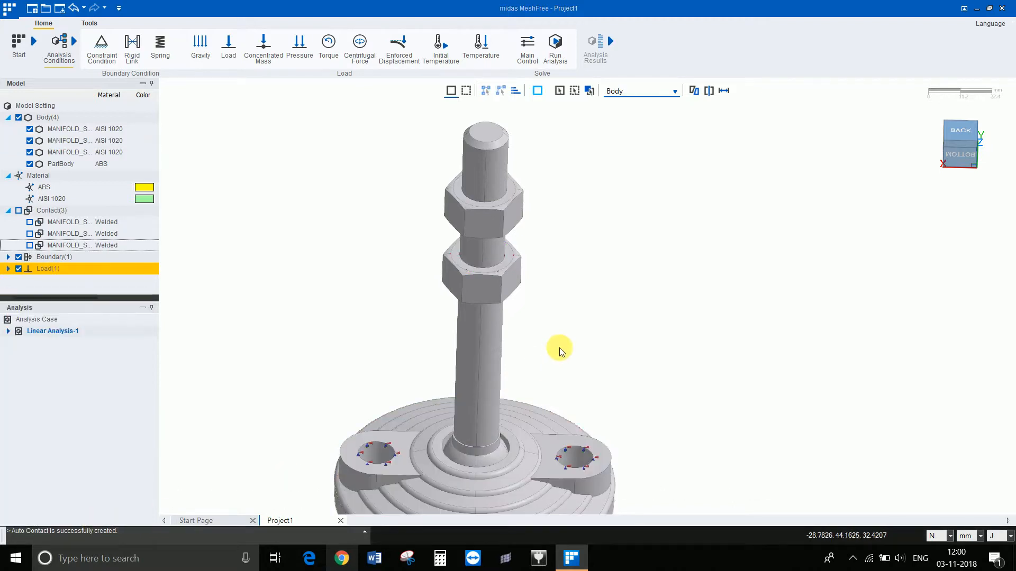
Check the load on the lower nut in the model and review the definition of Force-1
scroll(474, 259, up, 5)
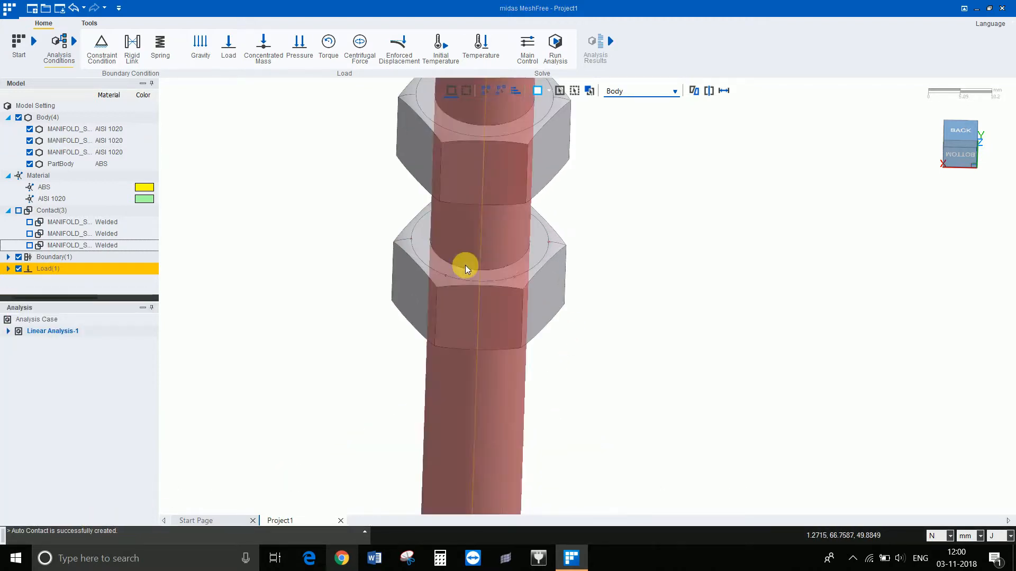
scroll(453, 261, down, 3)
click(8, 268)
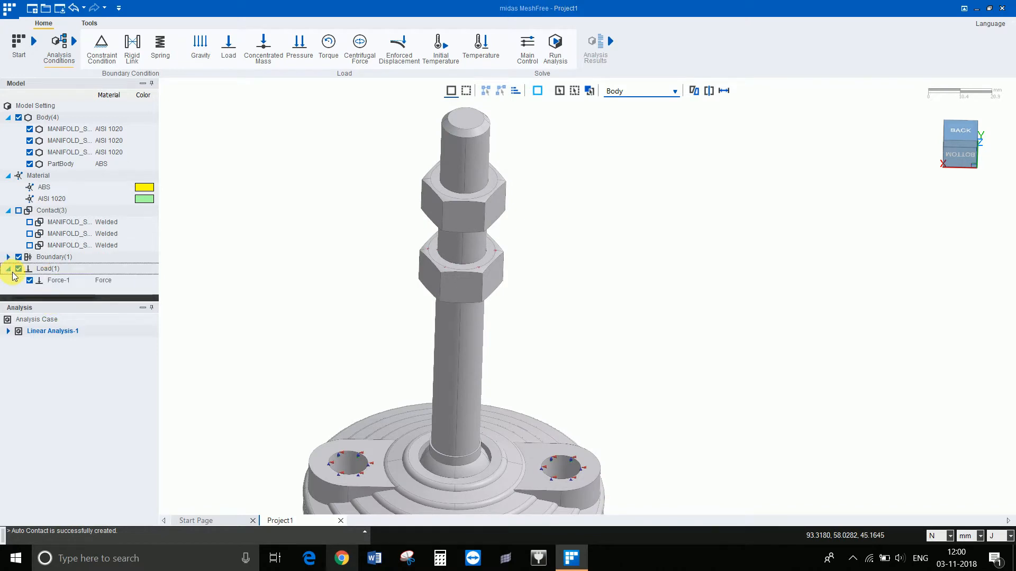
click(43, 283)
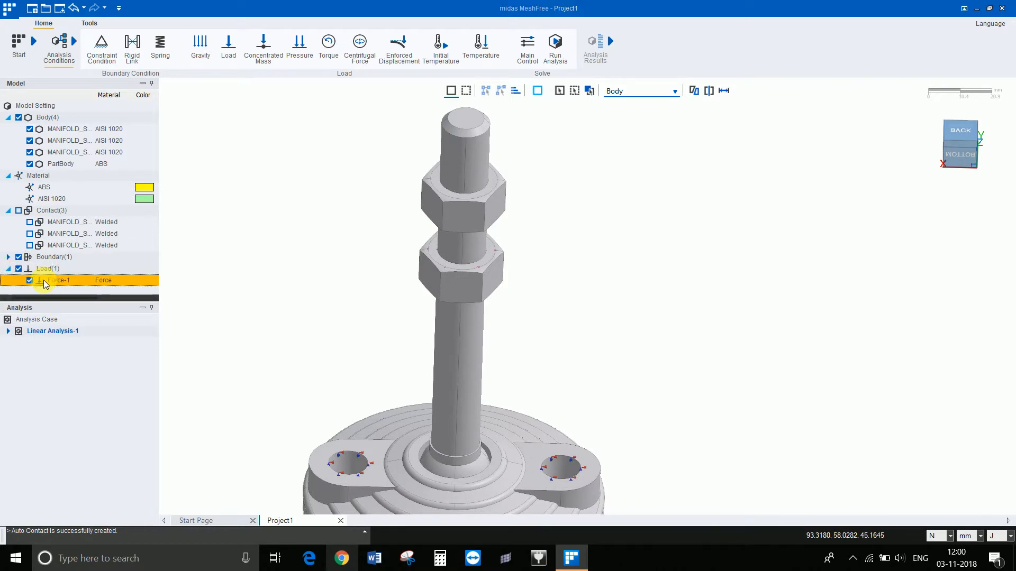
right_click(45, 284)
click(60, 290)
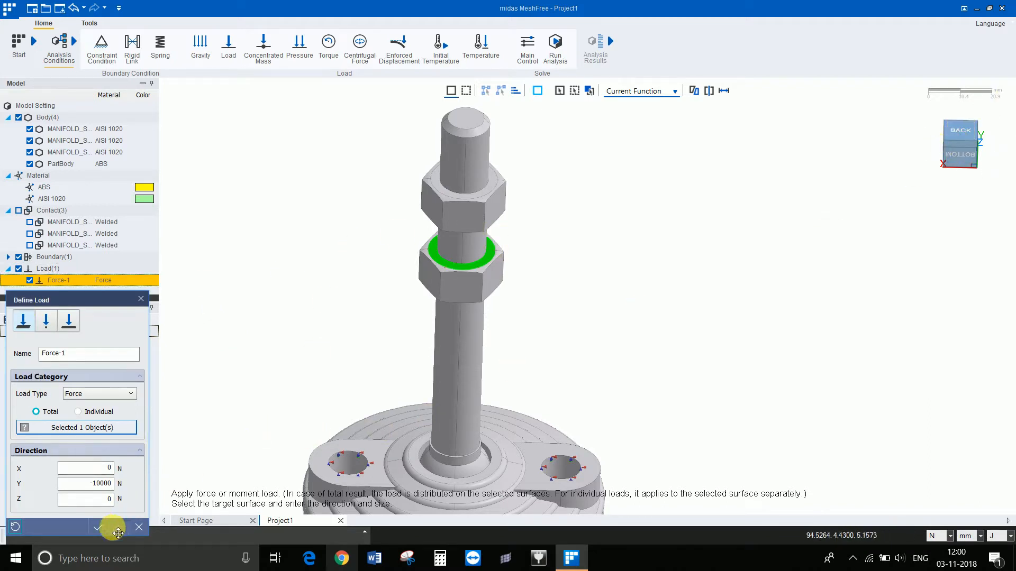
click(98, 527)
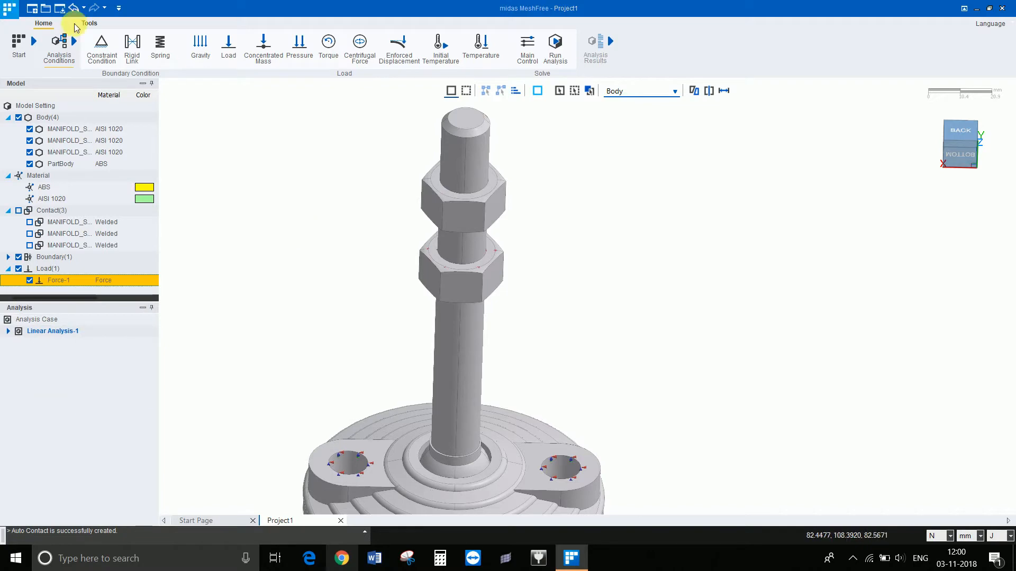
Run Linear Analysis-1, saving the project as Project1.mef in a new folder named Levelling Bracket inside Midas Meshfree on drive G
click(555, 45)
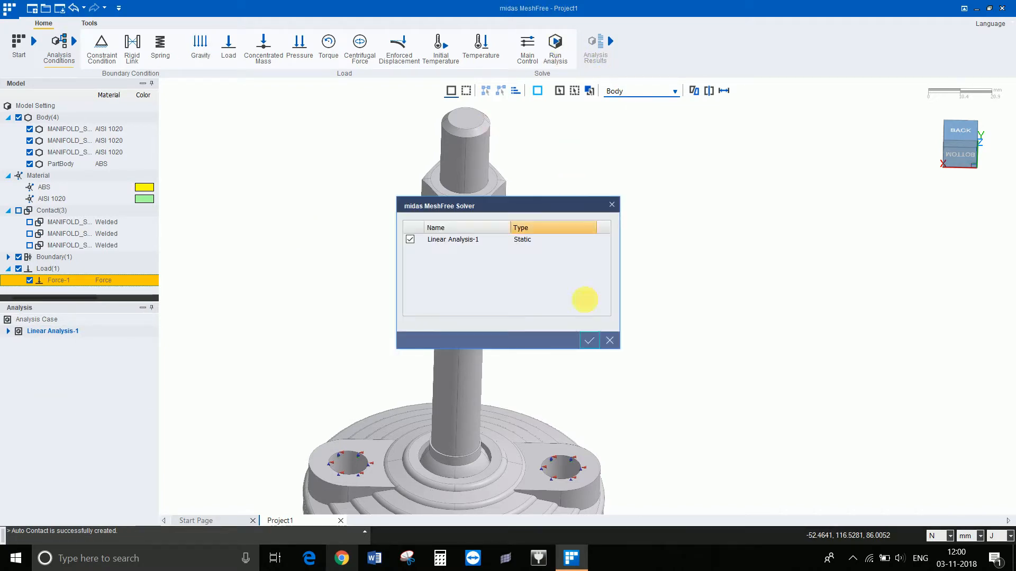
click(589, 341)
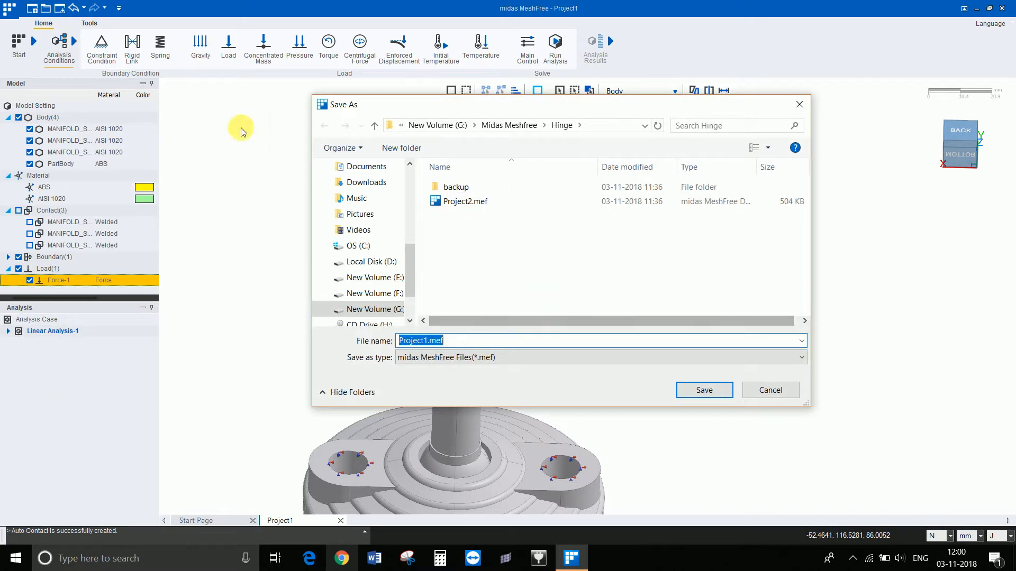
click(446, 126)
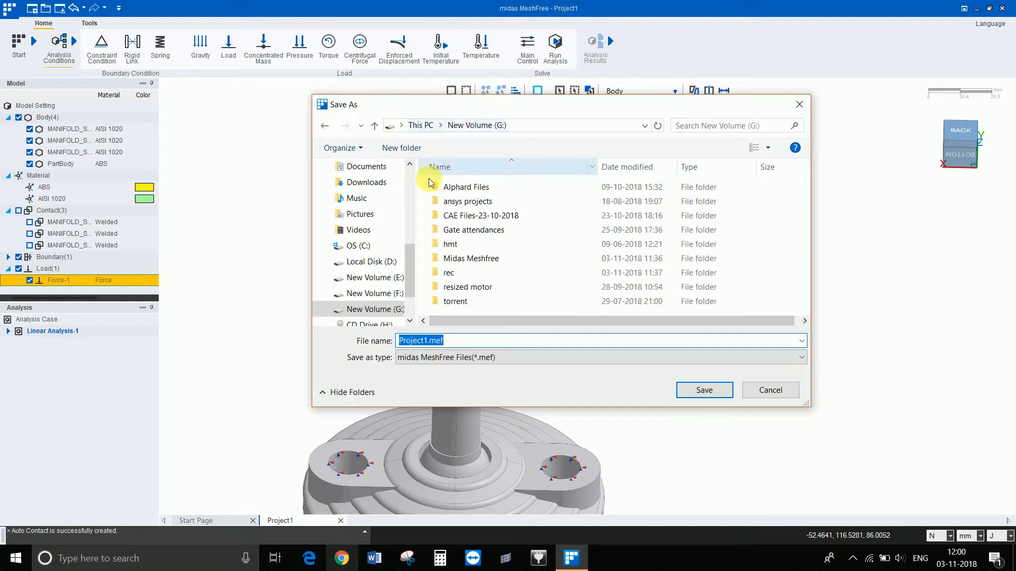
double_click(467, 259)
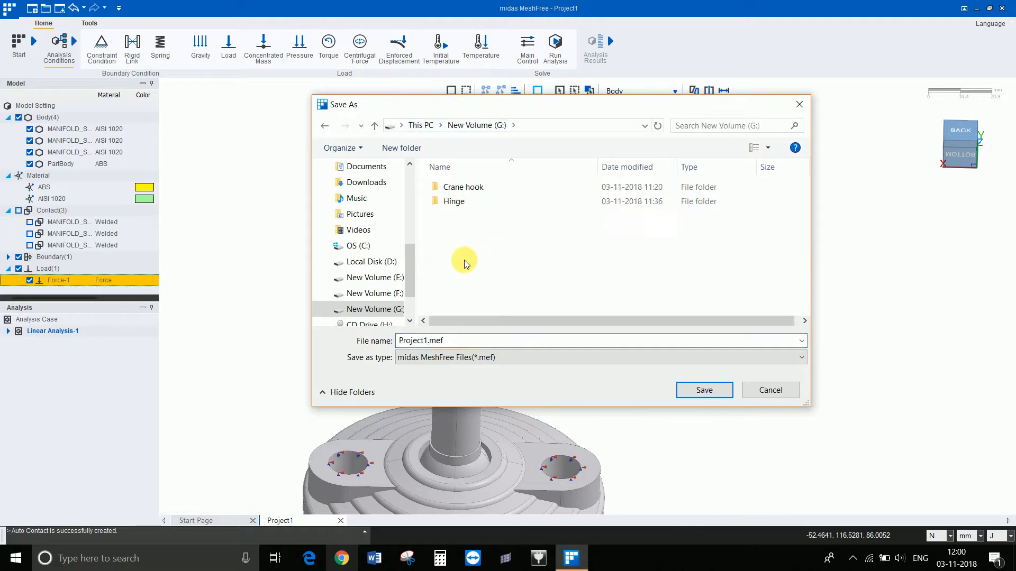
click(401, 148)
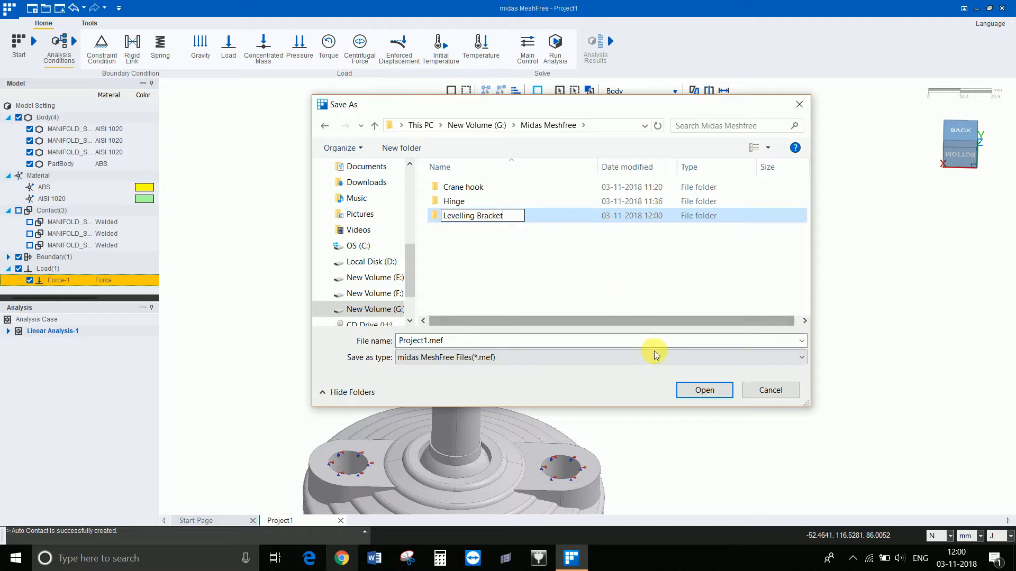
click(553, 218)
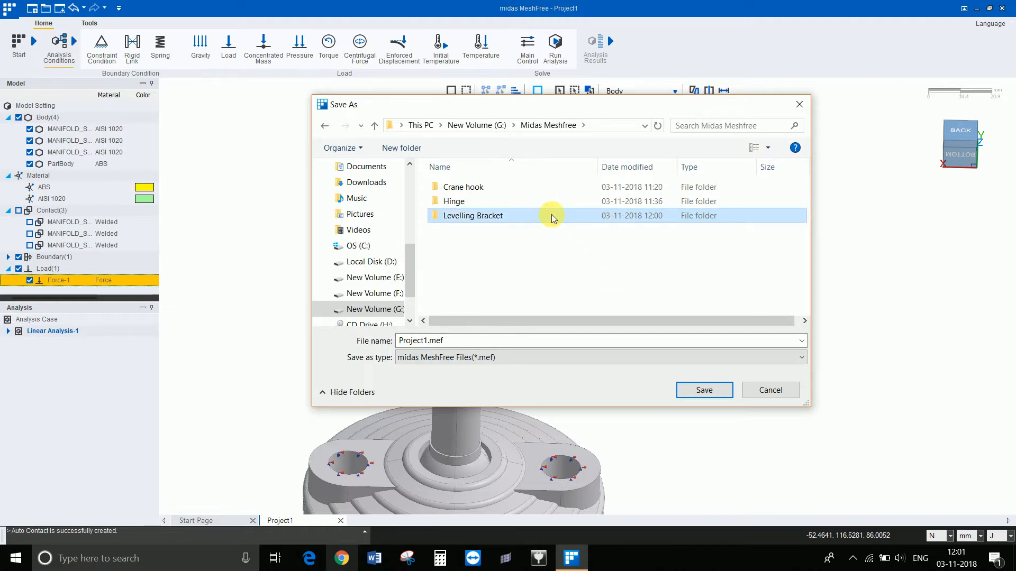
double_click(553, 217)
click(691, 393)
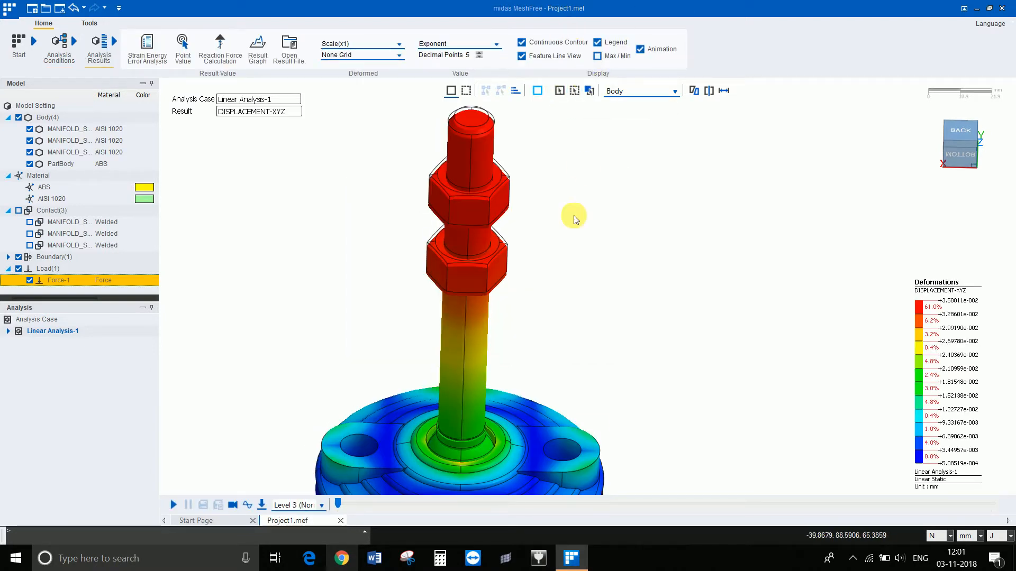
Examine the DISPLACEMENT-XYZ contour on the nuts, the stud and the base around the stud socket
scroll(501, 315, up, 5)
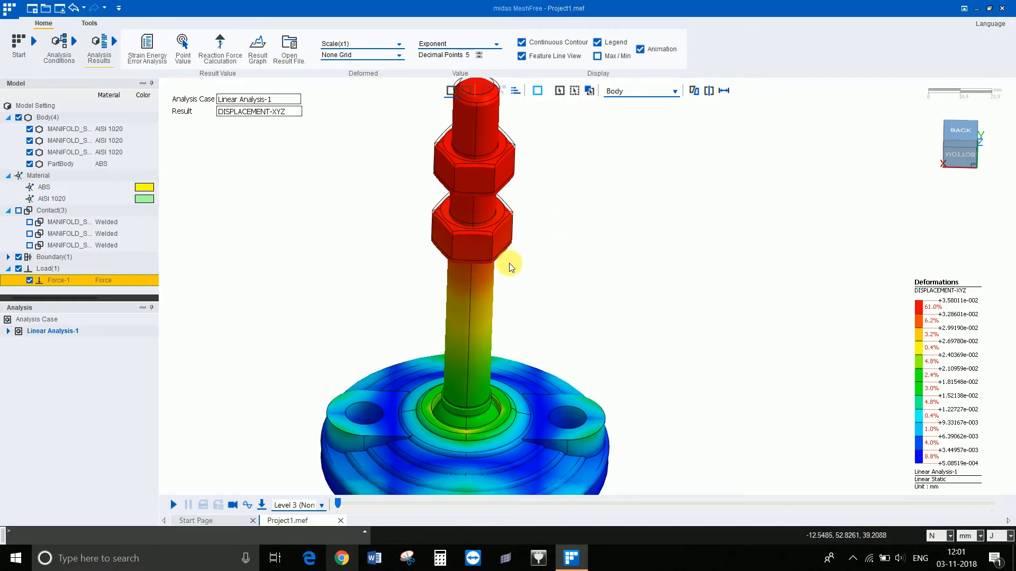
scroll(503, 313, down, 5)
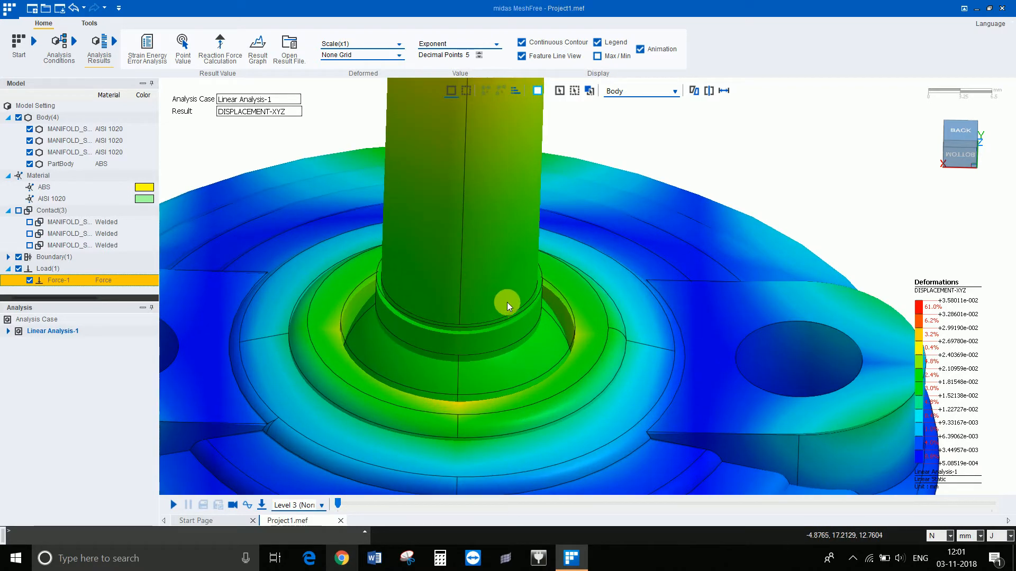
mouse_move(437, 262)
middle_down()
mouse_move(450, 280)
mouse_move(441, 293)
mouse_move(424, 275)
mouse_move(467, 254)
mouse_move(500, 305)
mouse_move(509, 293)
mouse_move(499, 278)
mouse_move(491, 293)
mouse_move(503, 322)
mouse_move(485, 333)
mouse_move(498, 341)
mouse_move(546, 261)
mouse_move(519, 219)
mouse_move(517, 238)
mouse_move(517, 199)
mouse_move(483, 211)
mouse_move(538, 225)
mouse_move(549, 351)
mouse_move(532, 345)
middle_up()
scroll(507, 328, up, 5)
scroll(512, 329, down, 5)
scroll(513, 329, down, 5)
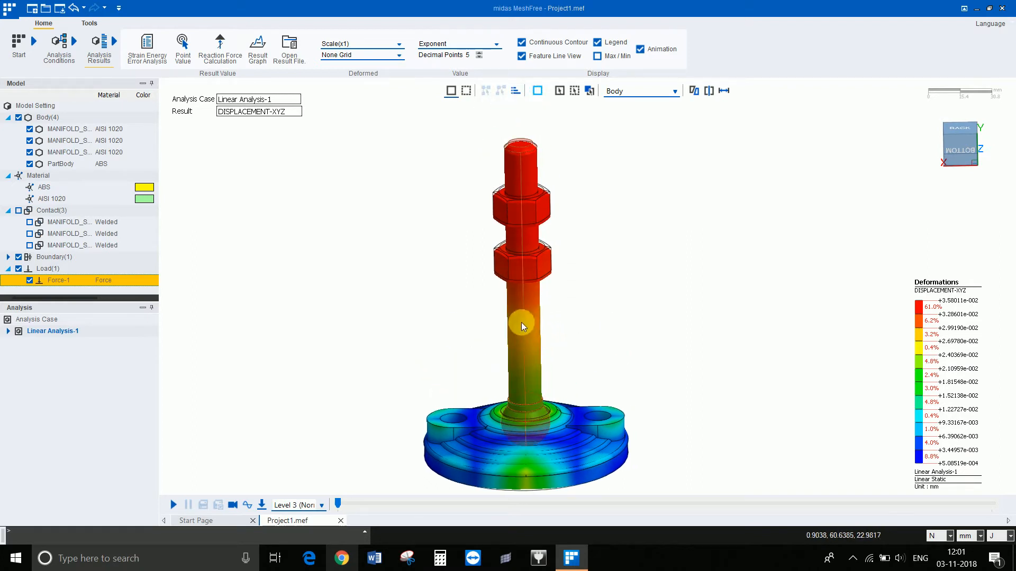
Display the STRESS VON MISES result and examine its distribution over the nuts, stud and base from several angles
click(246, 112)
click(246, 143)
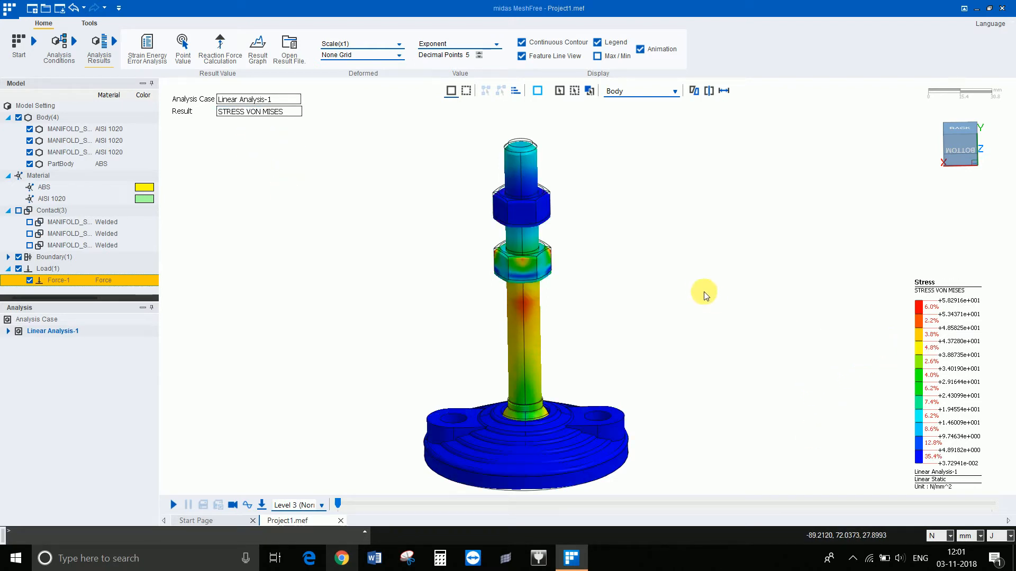
mouse_move(598, 254)
middle_down()
mouse_move(599, 276)
mouse_move(597, 266)
mouse_move(559, 271)
mouse_move(567, 242)
middle_up()
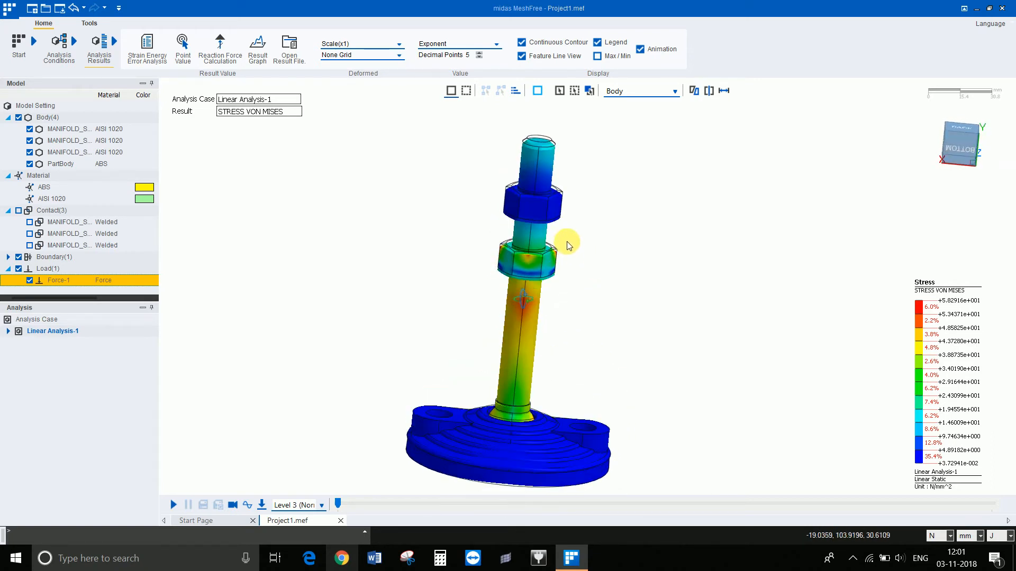
scroll(529, 230, up, 6)
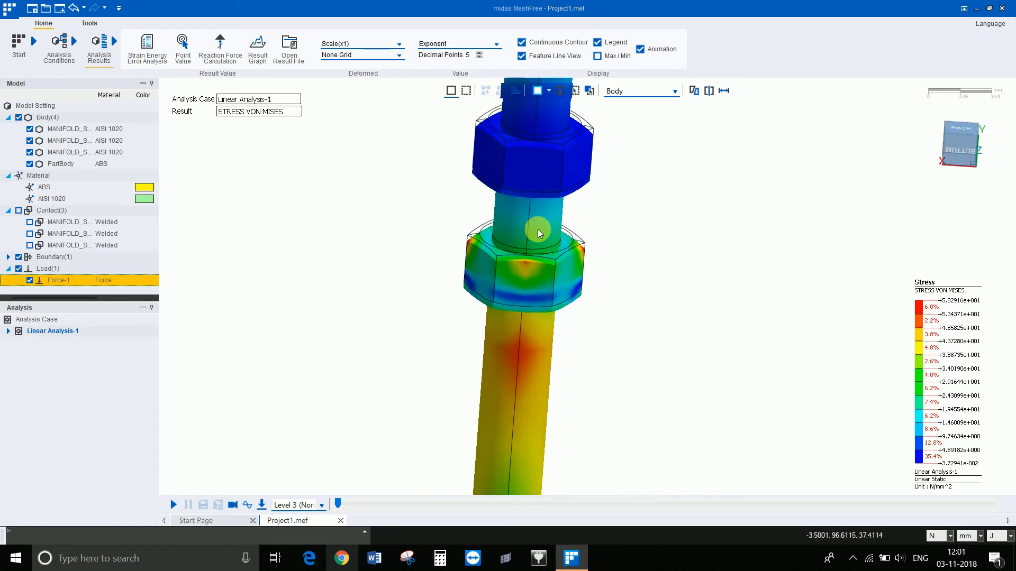
scroll(542, 294, down, 5)
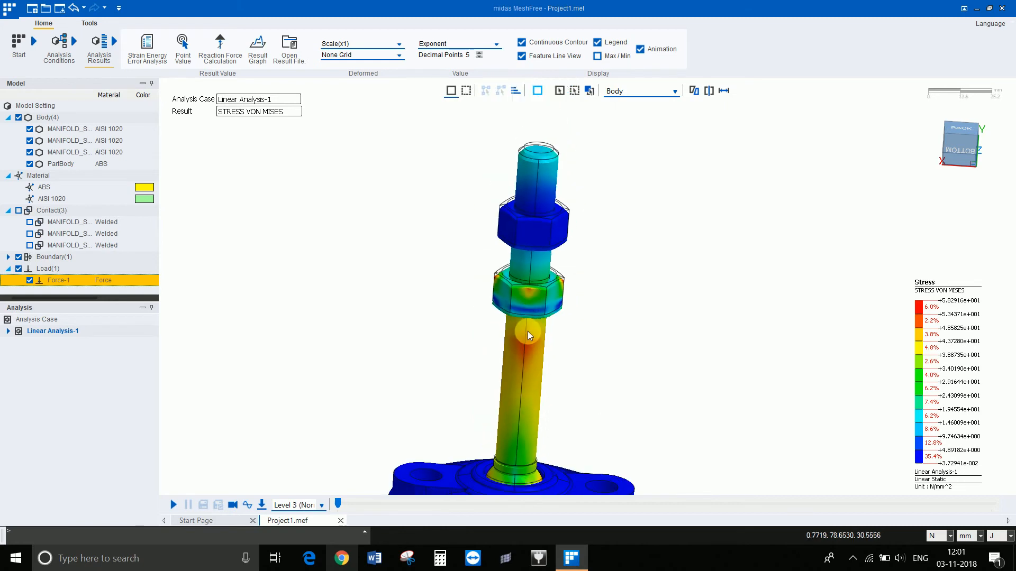
mouse_move(522, 417)
middle_down()
mouse_move(519, 446)
mouse_move(479, 350)
mouse_move(487, 367)
middle_up()
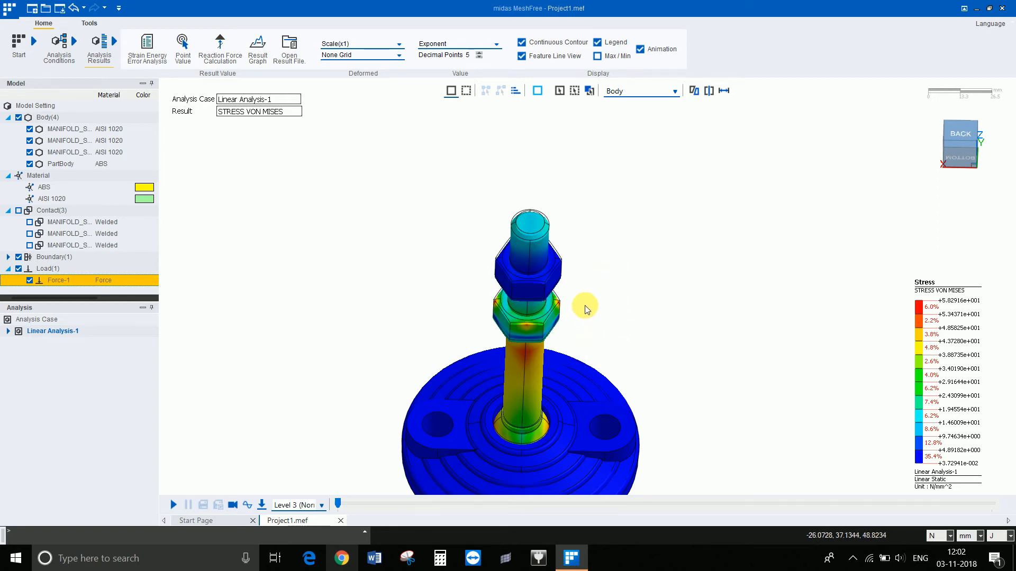
mouse_move(585, 306)
middle_down()
mouse_move(600, 316)
mouse_move(574, 317)
mouse_move(579, 310)
mouse_move(582, 324)
mouse_move(572, 245)
mouse_move(578, 277)
mouse_move(583, 265)
mouse_move(576, 315)
mouse_move(571, 297)
middle_up()
scroll(582, 320, down, 3)
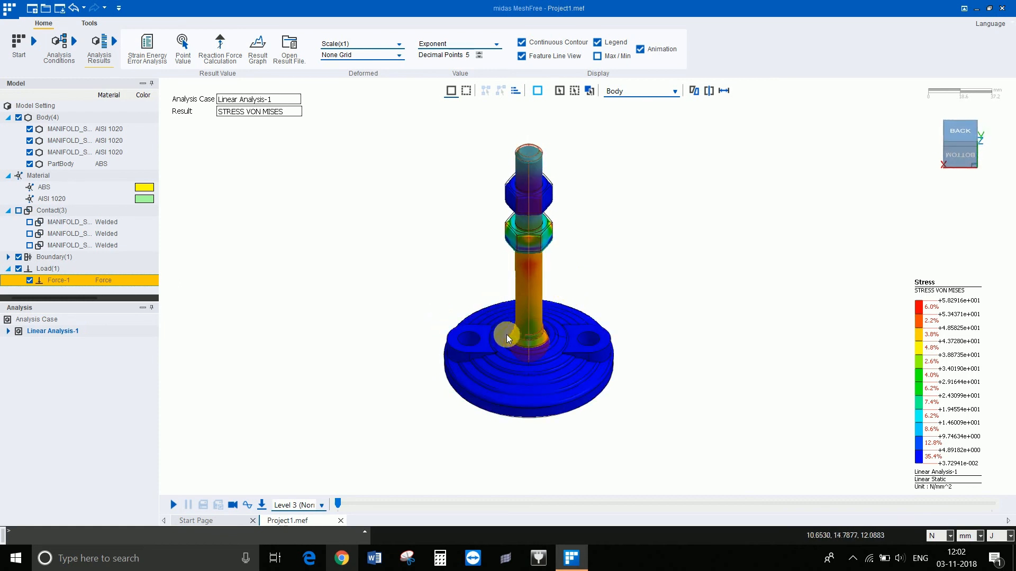
scroll(511, 366, down, 2)
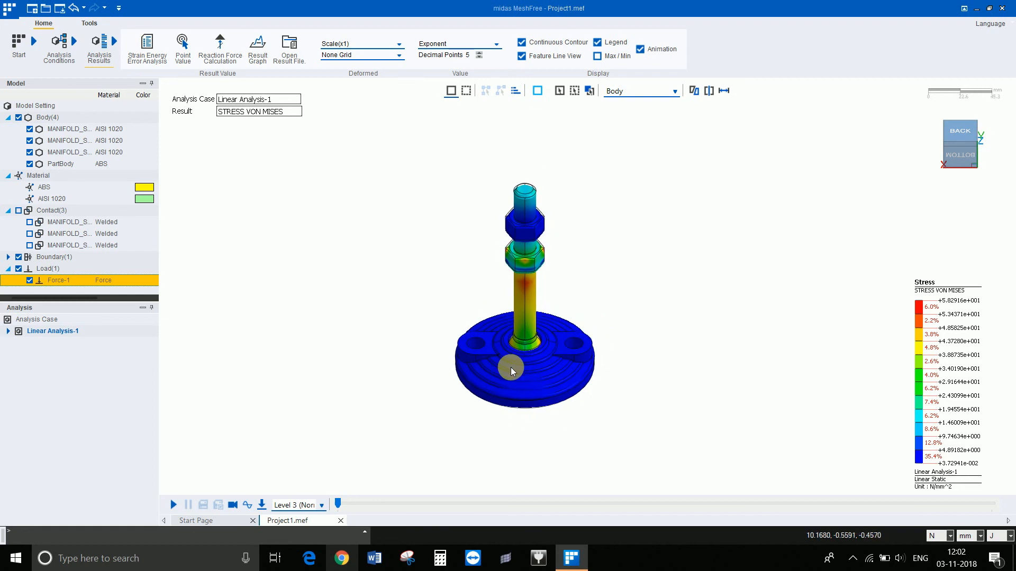
scroll(520, 369, up, 2)
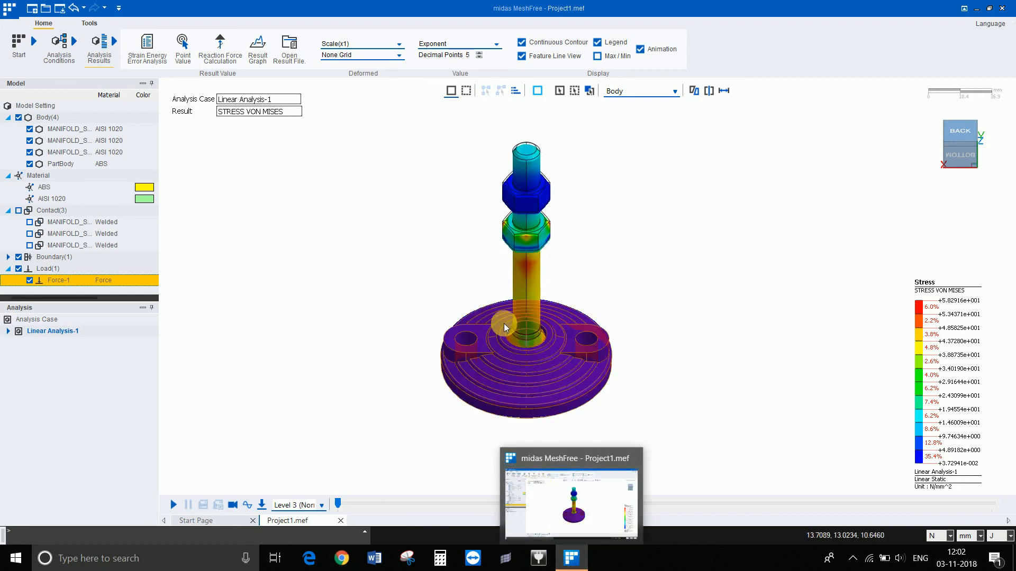